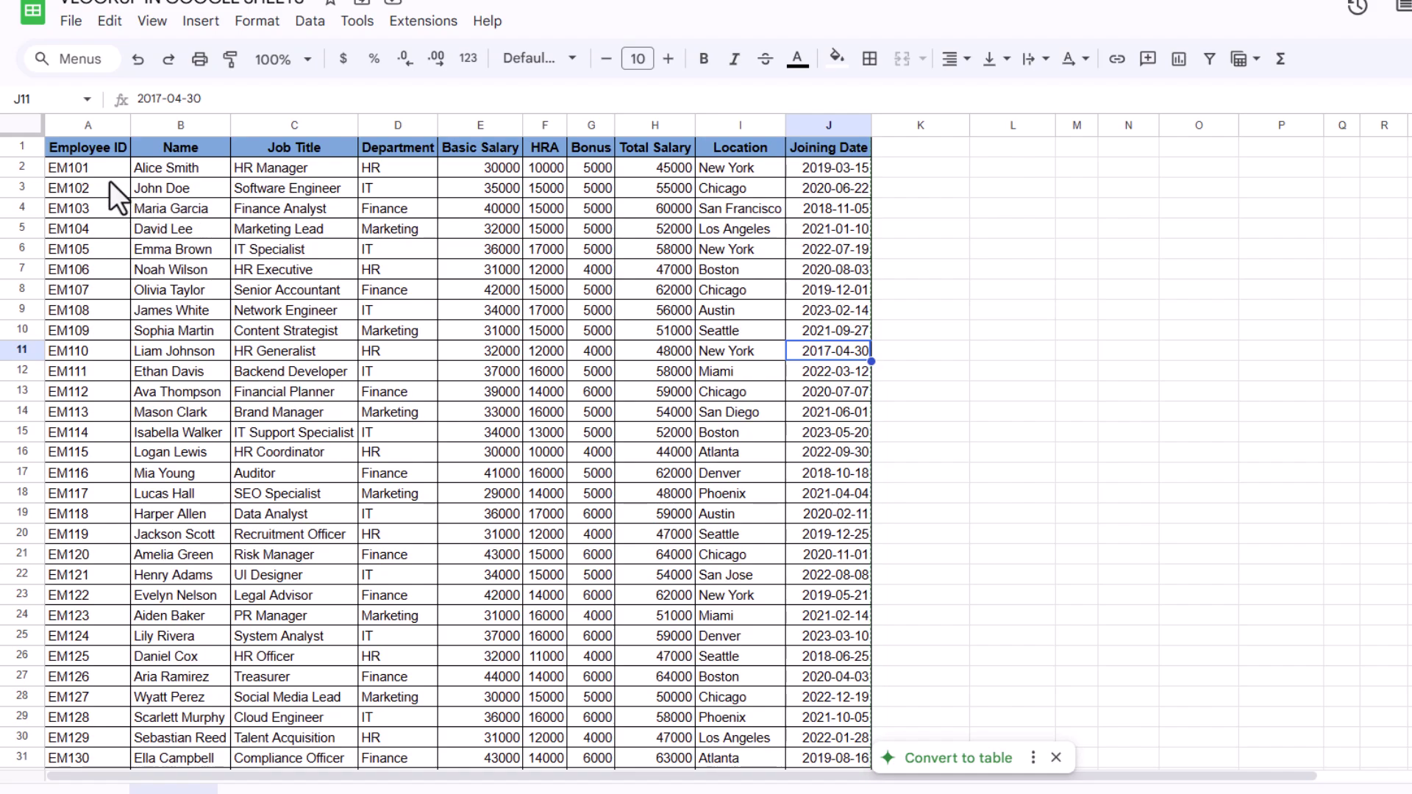
Review the Employee ID column on Sheet1 and the empty result row C4:K4 on Sheet2
{"action": "left_click_drag", "start_coordinate": [109, 169], "coordinate": [110, 536]}
{"action": "left_click_drag", "start_coordinate": [111, 210], "coordinate": [118, 534]}
{"action": "left_click", "coordinate": [257, 789]}
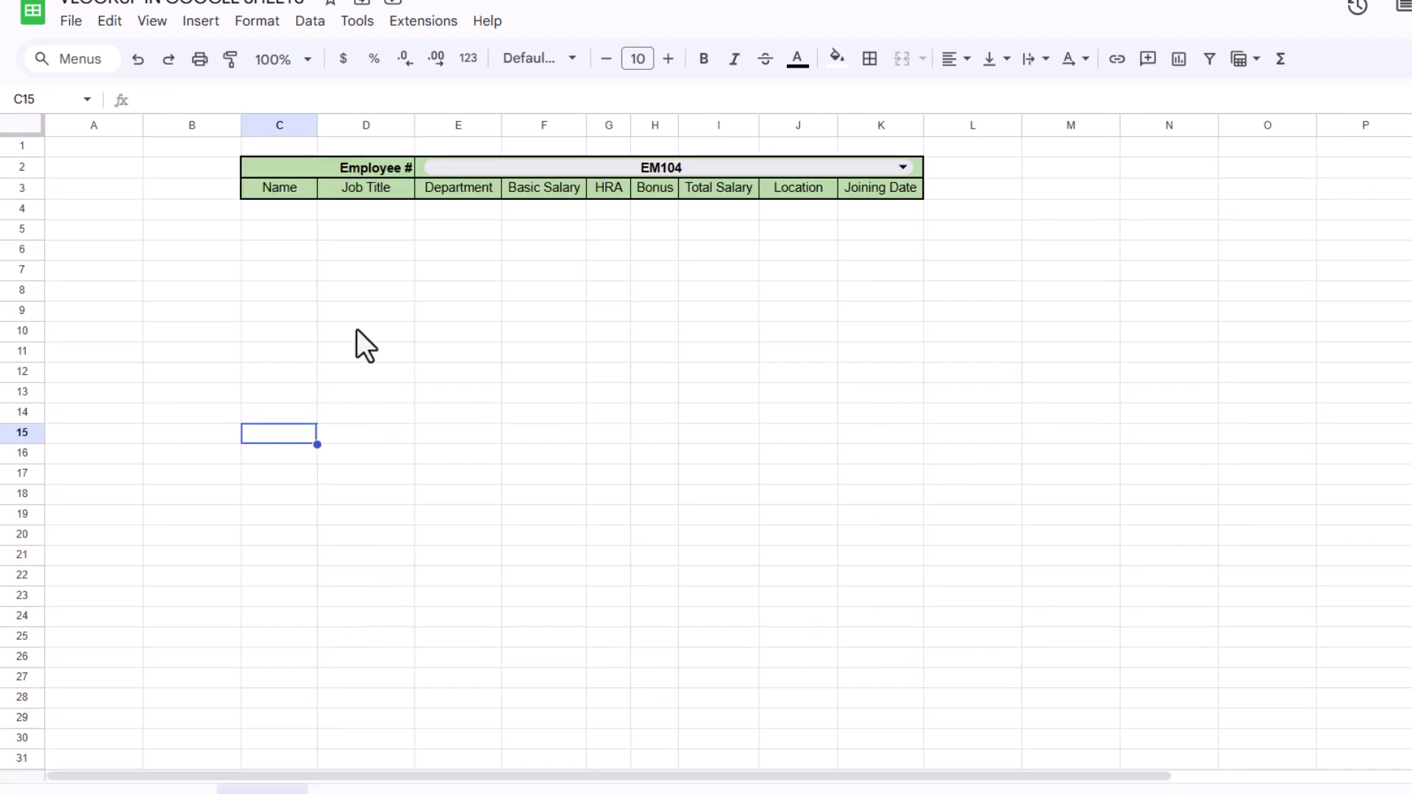
{"action": "left_click_drag", "start_coordinate": [300, 212], "coordinate": [850, 218]}
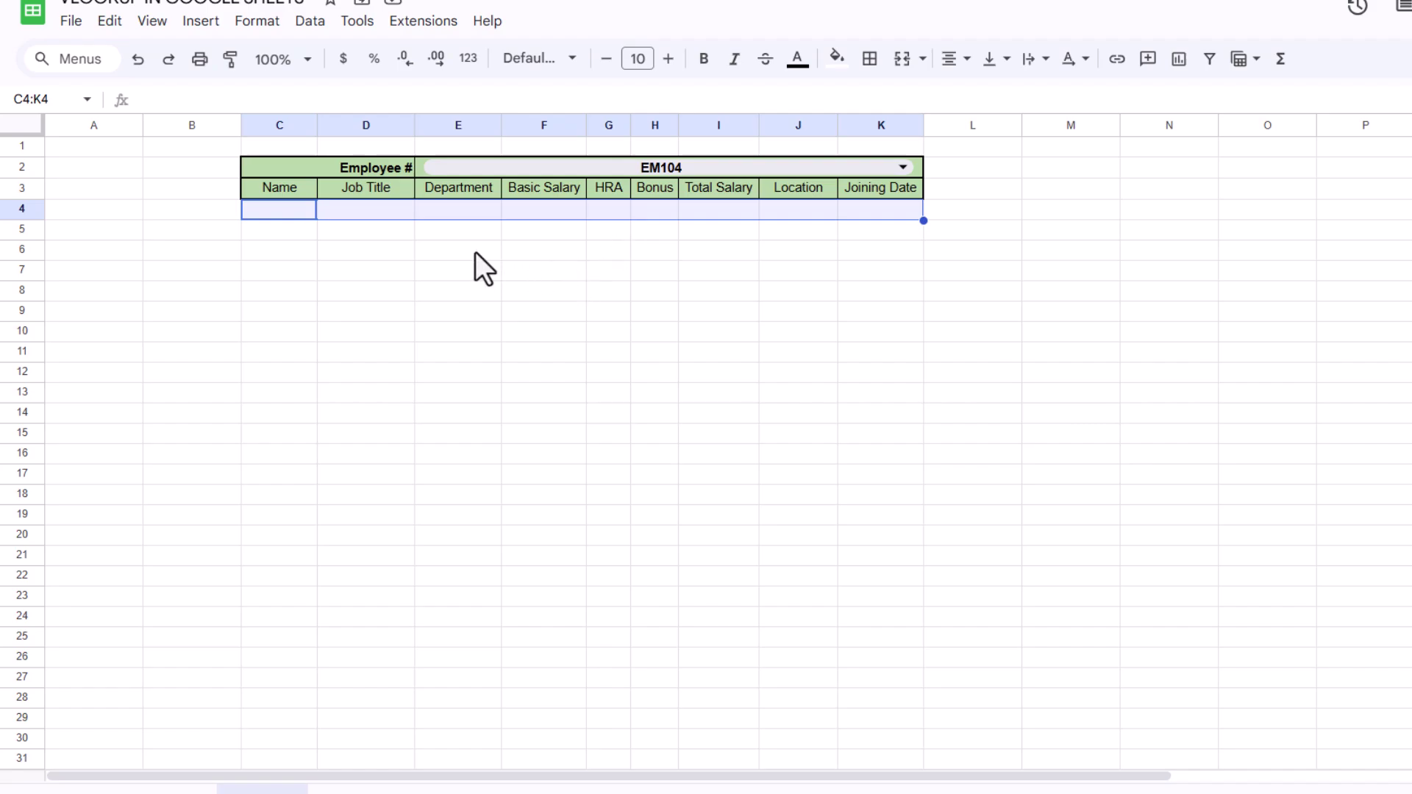
{"action": "left_click", "coordinate": [511, 269]}
{"action": "left_click", "coordinate": [282, 212]}
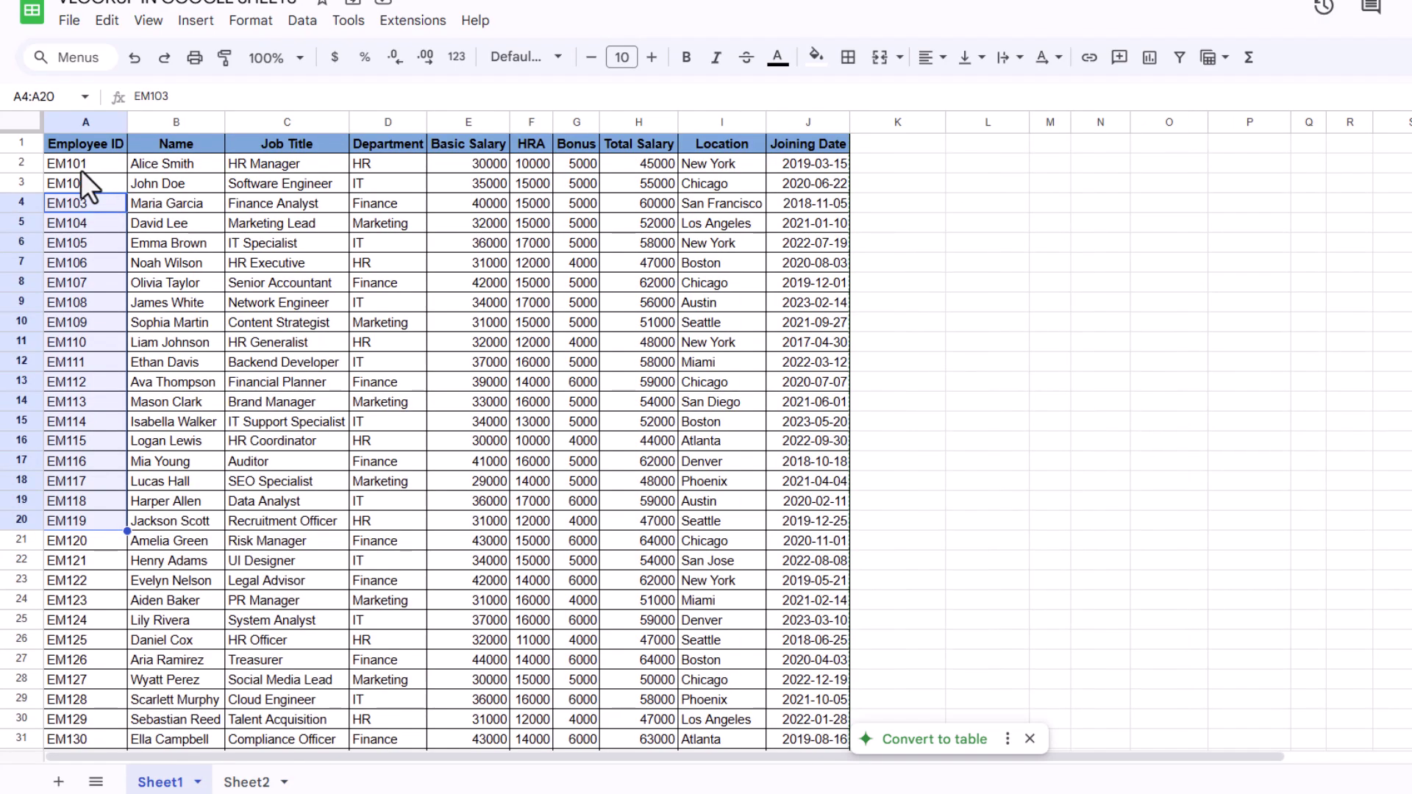
Examine the employee IDs and the row 5 record on Sheet1 against the matching result cells C4:K4 on Sheet2
{"action": "left_click", "coordinate": [80, 167]}
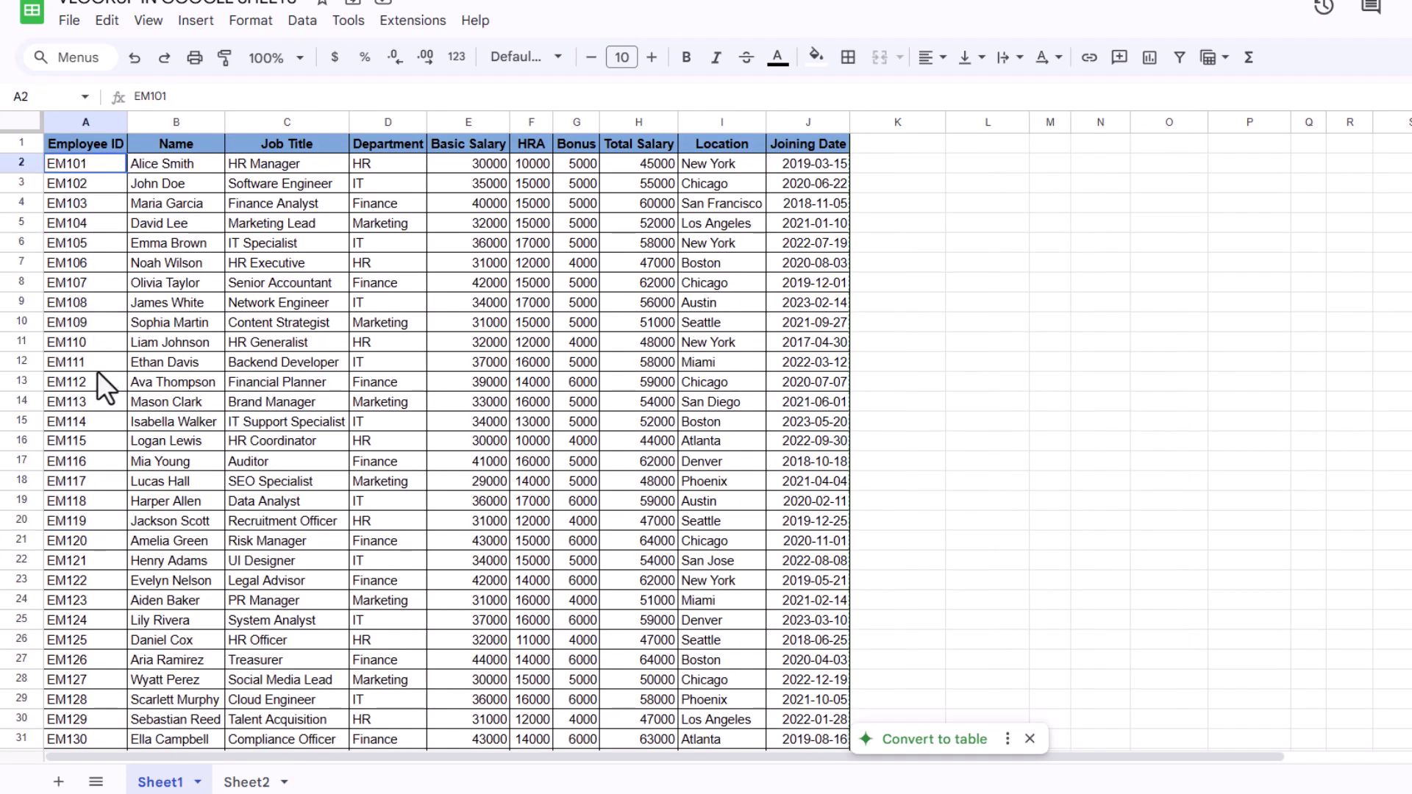
{"action": "left_click_drag", "start_coordinate": [95, 368], "coordinate": [101, 524]}
{"action": "left_click_drag", "start_coordinate": [73, 226], "coordinate": [390, 222]}
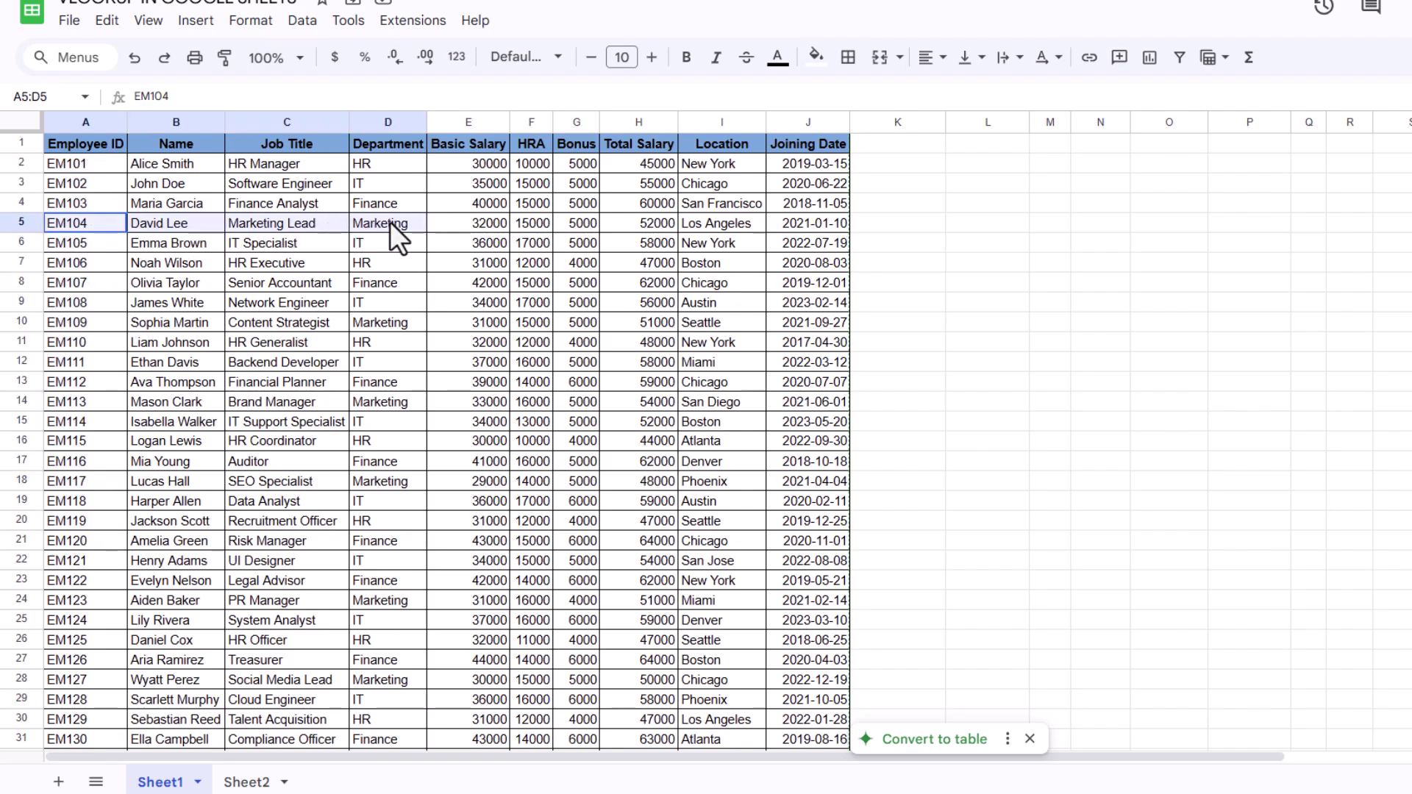
{"action": "left_click", "coordinate": [28, 222]}
{"action": "left_click", "coordinate": [86, 225]}
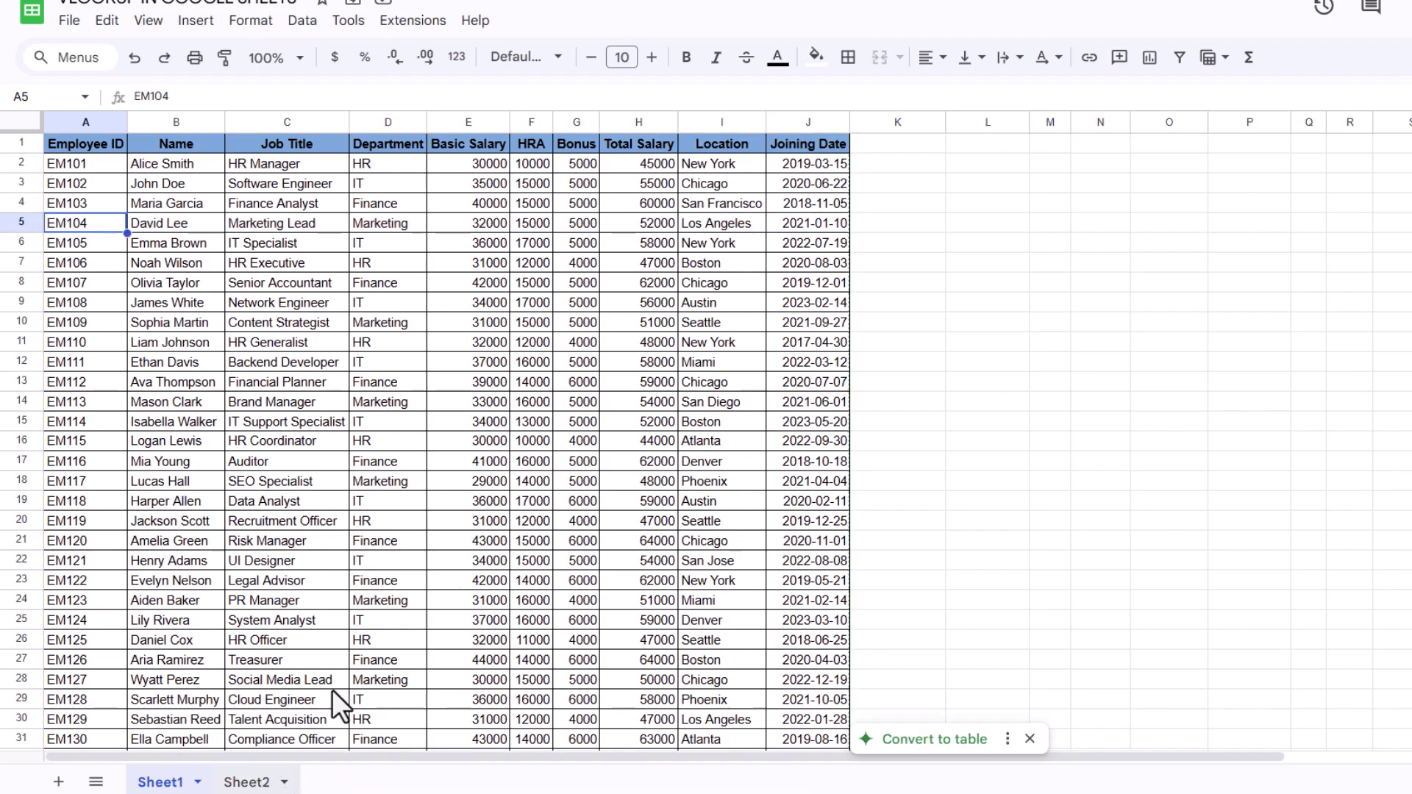
{"action": "left_click", "coordinate": [250, 782]}
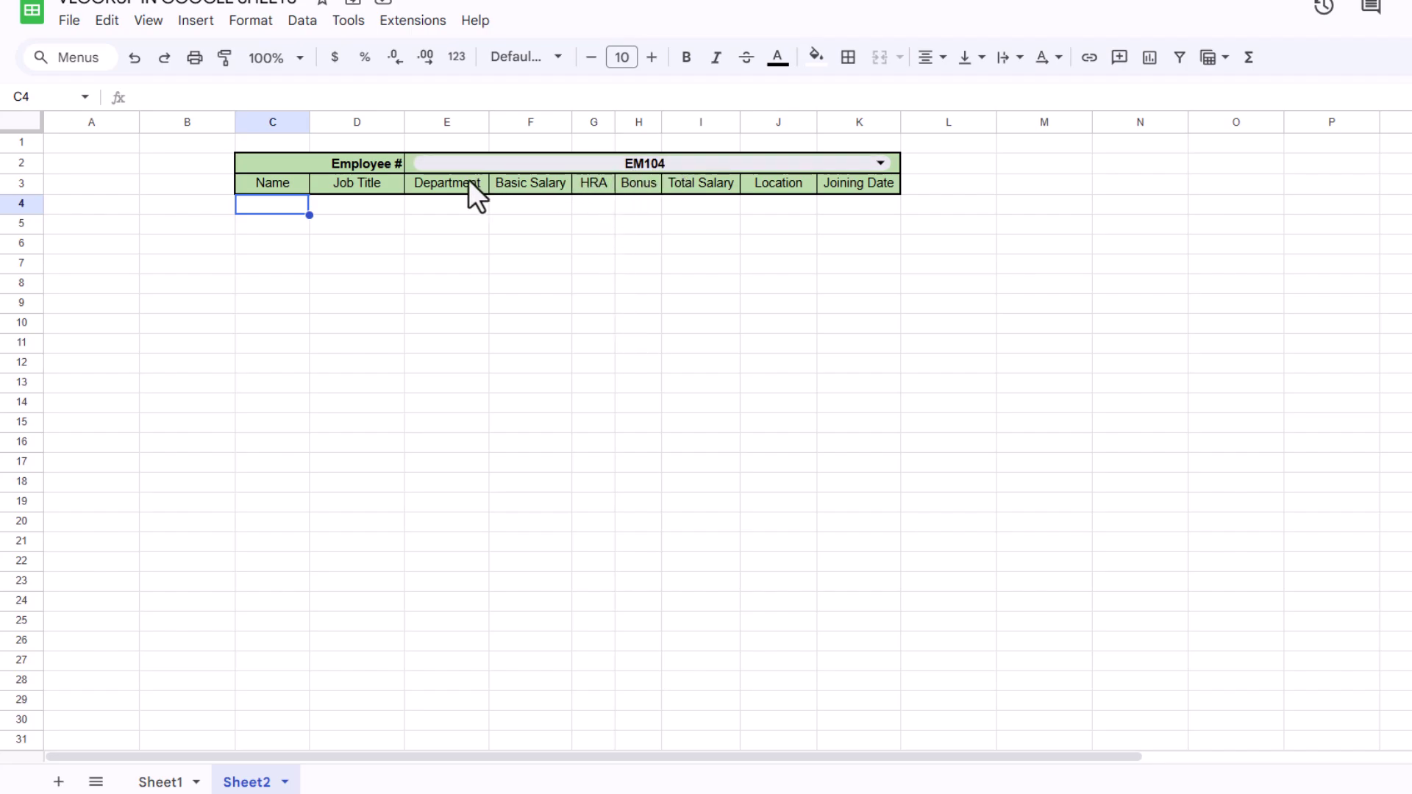
{"action": "left_click_drag", "start_coordinate": [272, 205], "coordinate": [868, 207]}
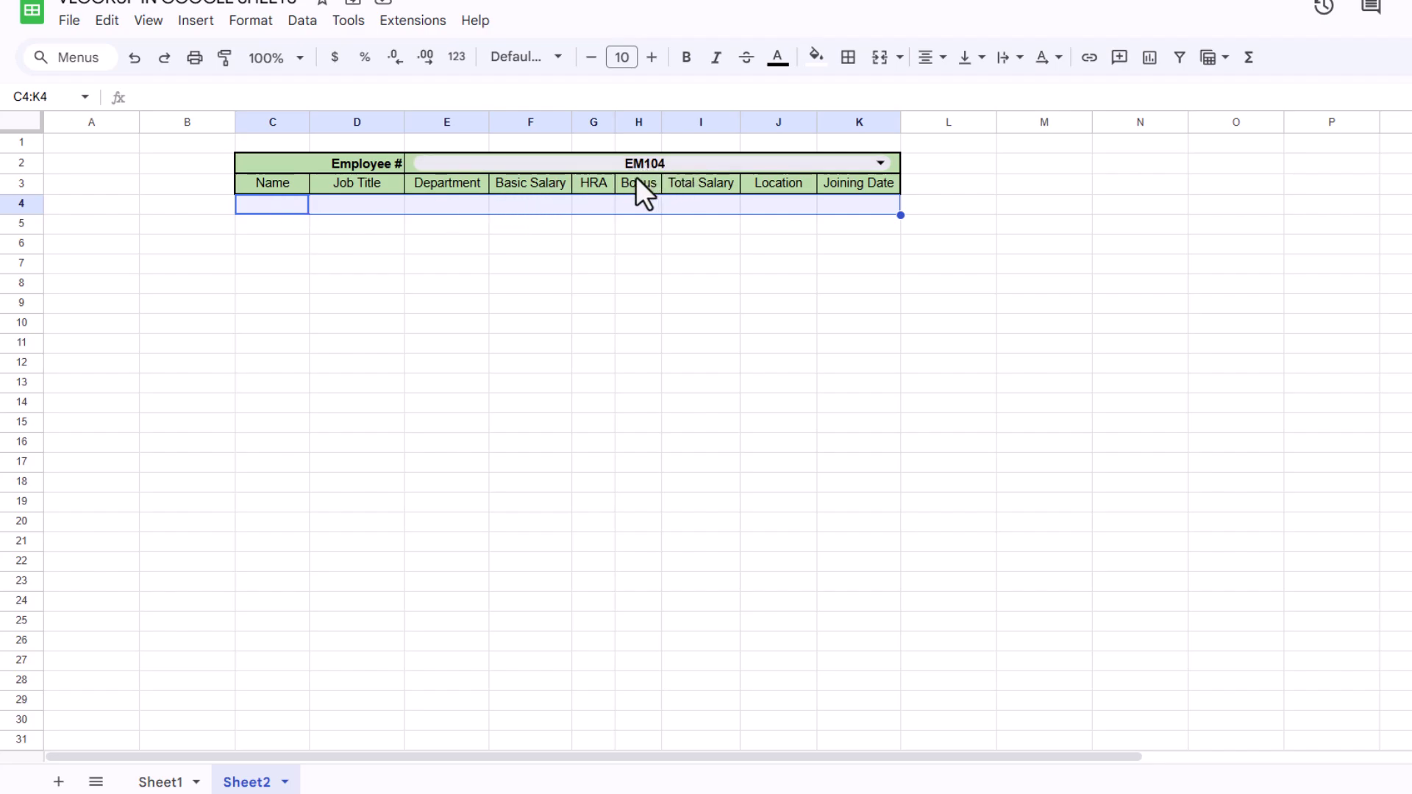
Start a VLOOKUP formula in Sheet2 cell C4 with the employee number cell E2 as the search key
{"action": "left_click", "coordinate": [289, 209]}
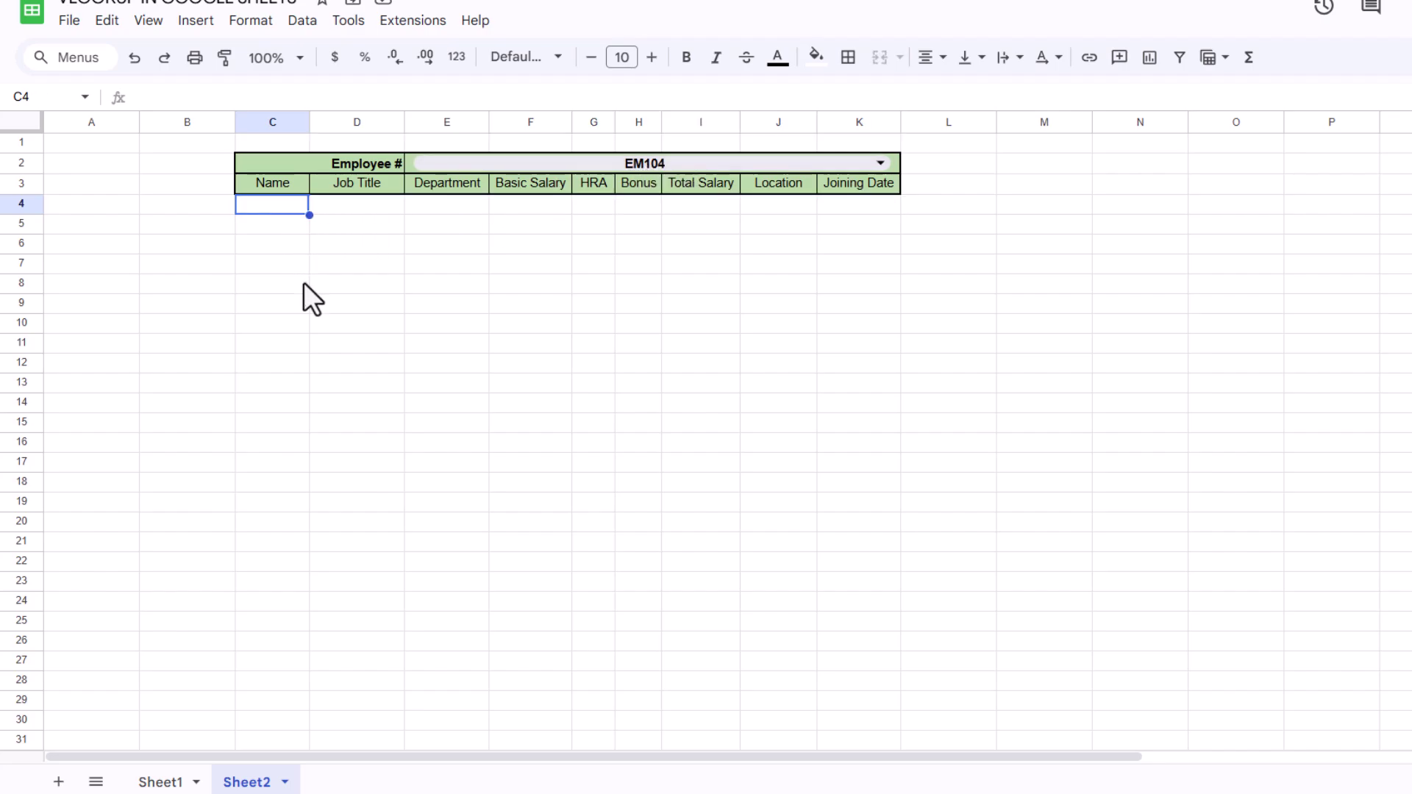
{"action": "type", "text": "=vloo"}
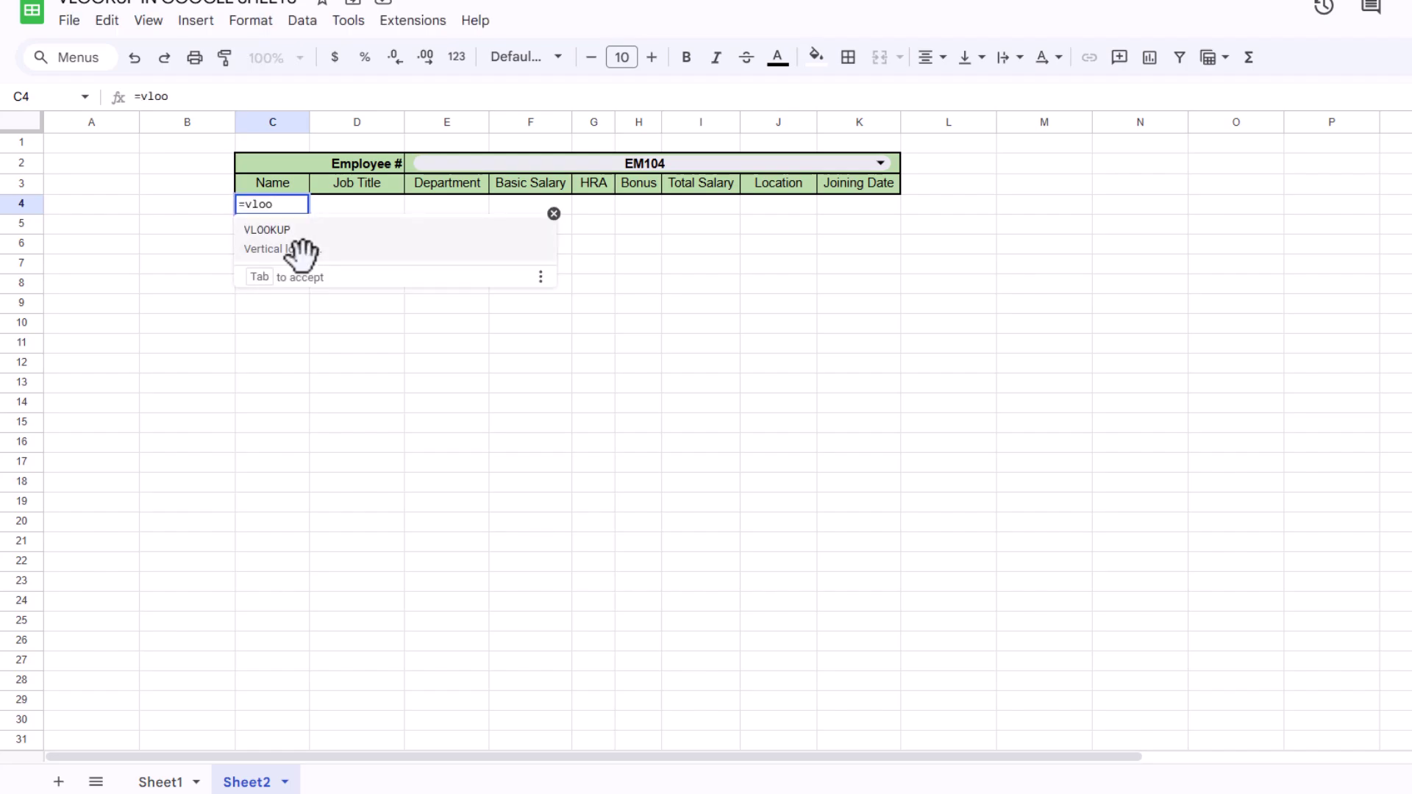
{"action": "left_click", "coordinate": [300, 249]}
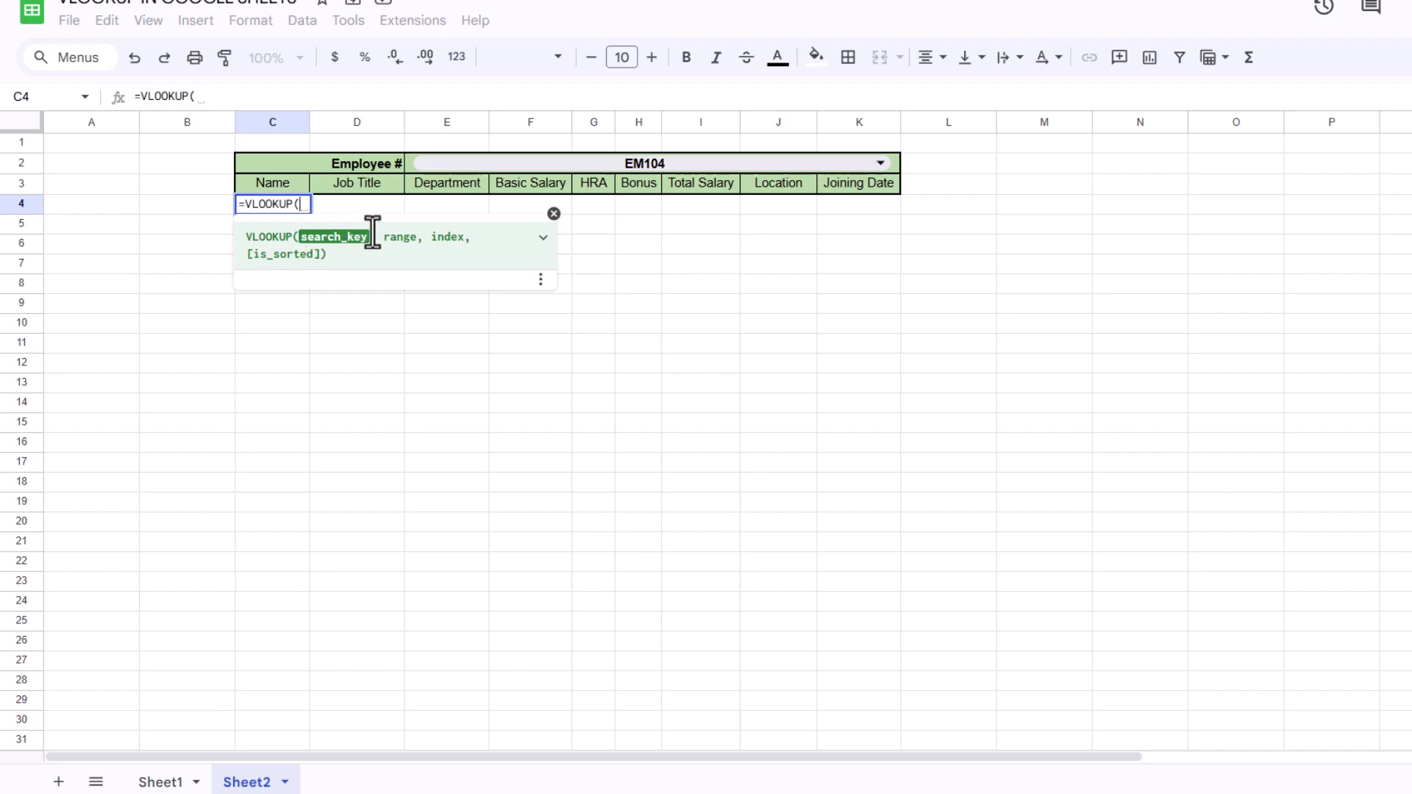
{"action": "left_click", "coordinate": [614, 164]}
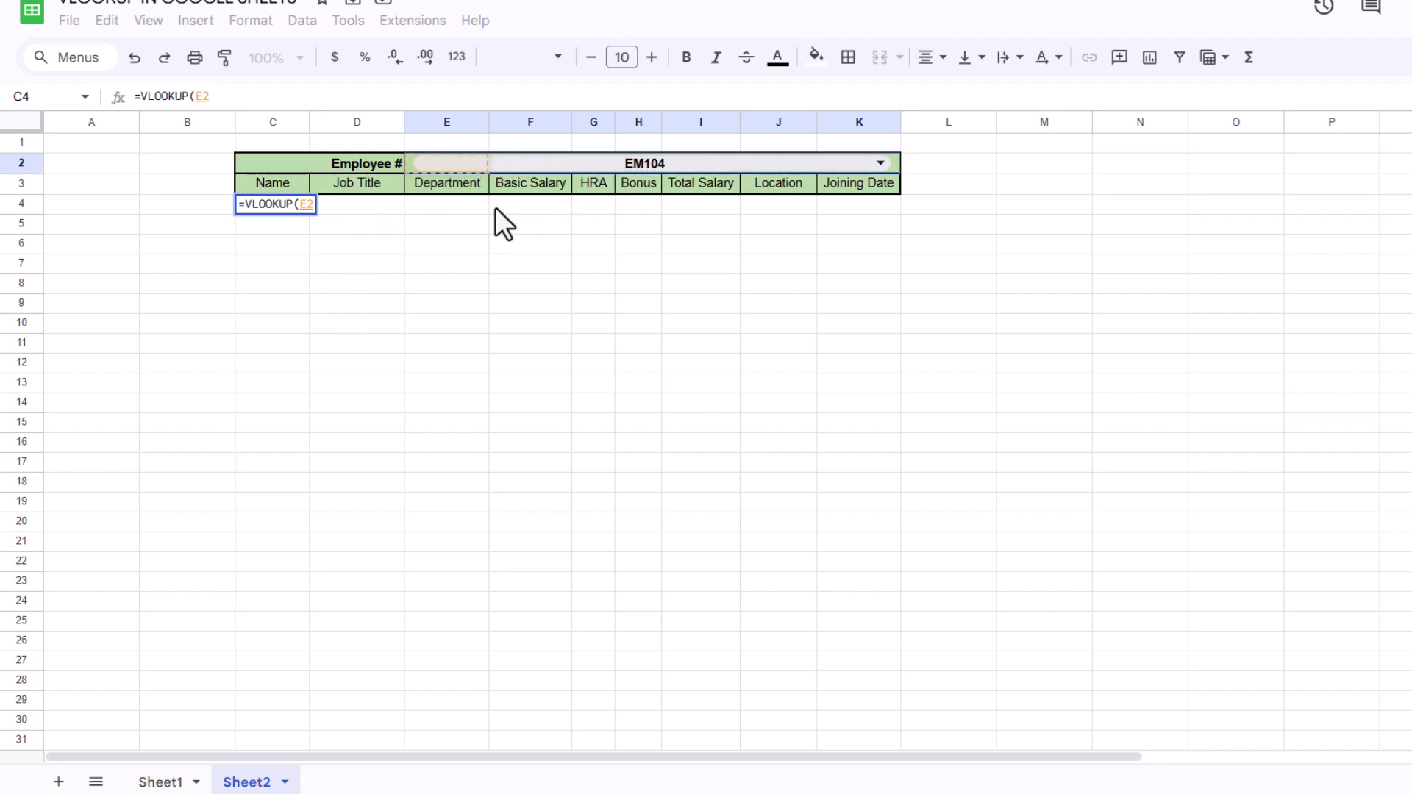
{"action": "type", "text": ","}
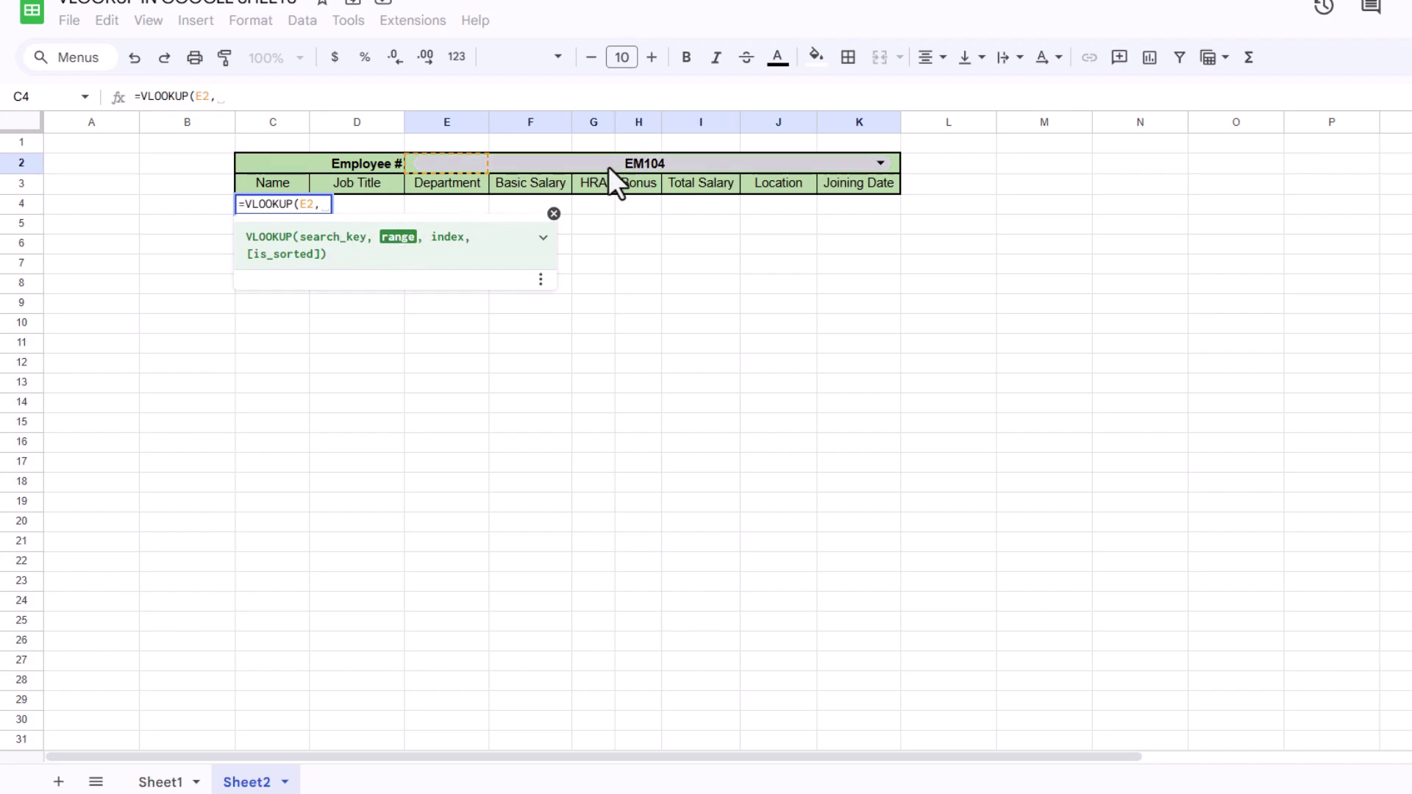
Set the VLOOKUP range to the employee data in Sheet1!A2:J41
{"action": "left_click", "coordinate": [162, 782]}
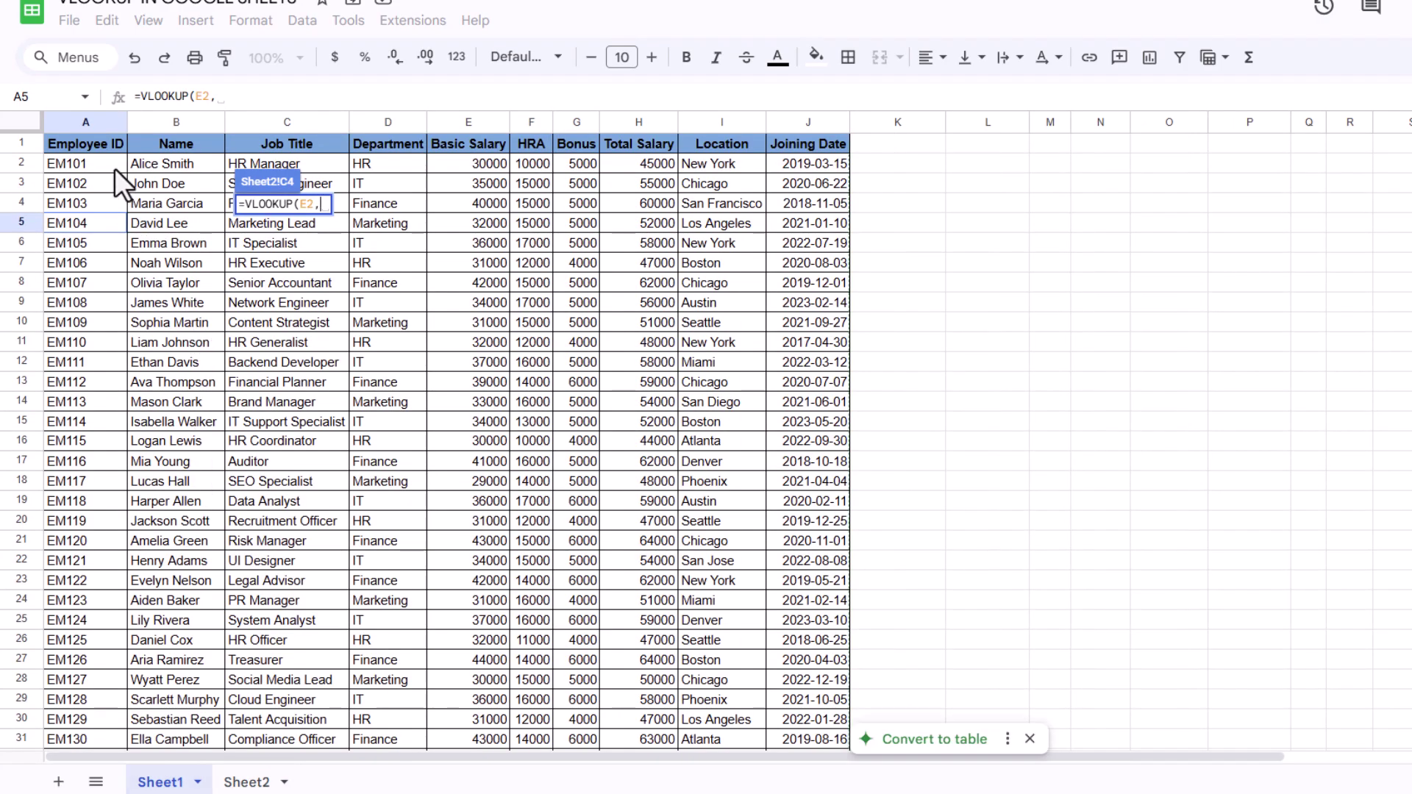
{"action": "left_click", "coordinate": [72, 165]}
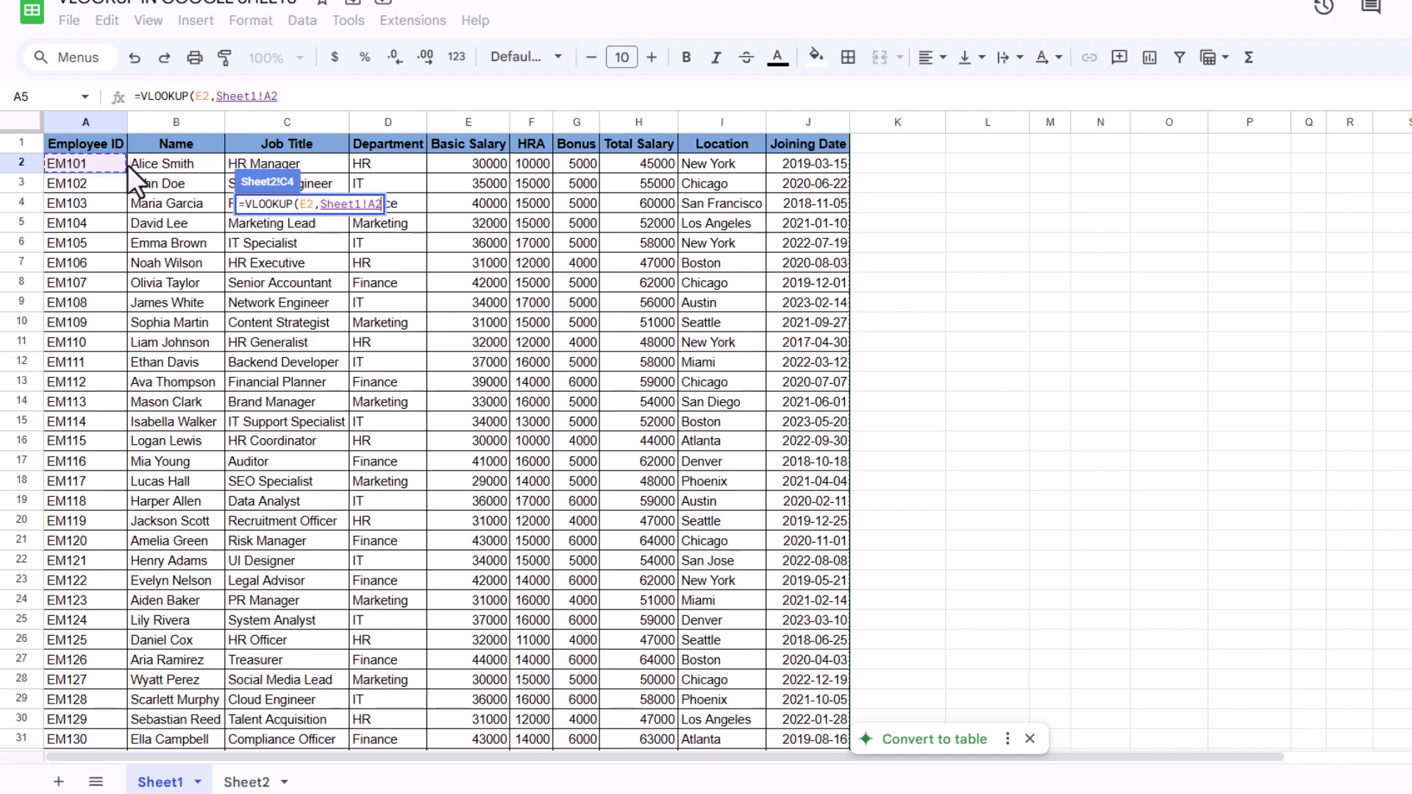
{"action": "left_click_drag", "start_coordinate": [96, 160], "coordinate": [77, 474]}
{"action": "left_click_drag", "start_coordinate": [108, 324], "coordinate": [657, 386]}
{"action": "scroll", "coordinate": [472, 317], "scroll_direction": "up", "scroll_amount": 9}
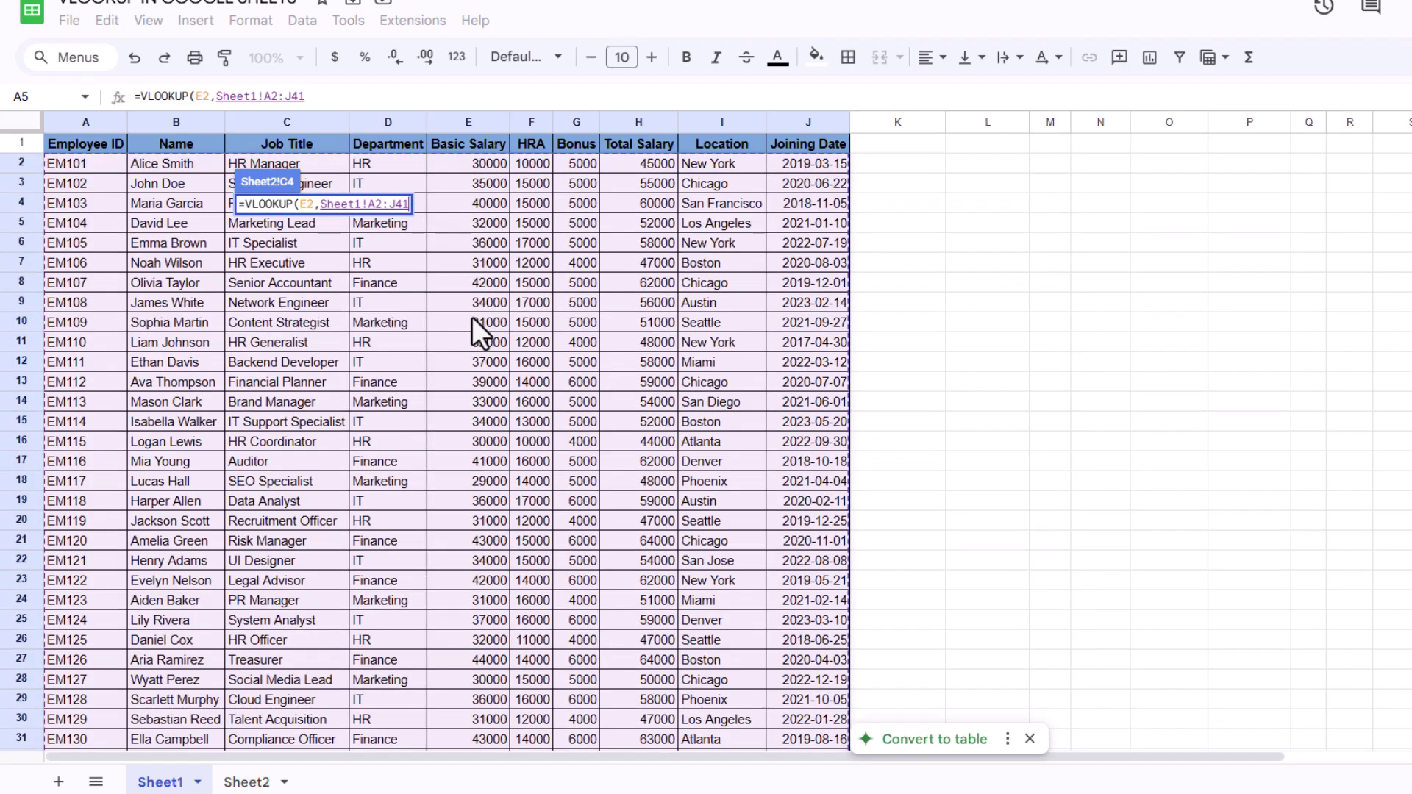
{"action": "type", "text": ","}
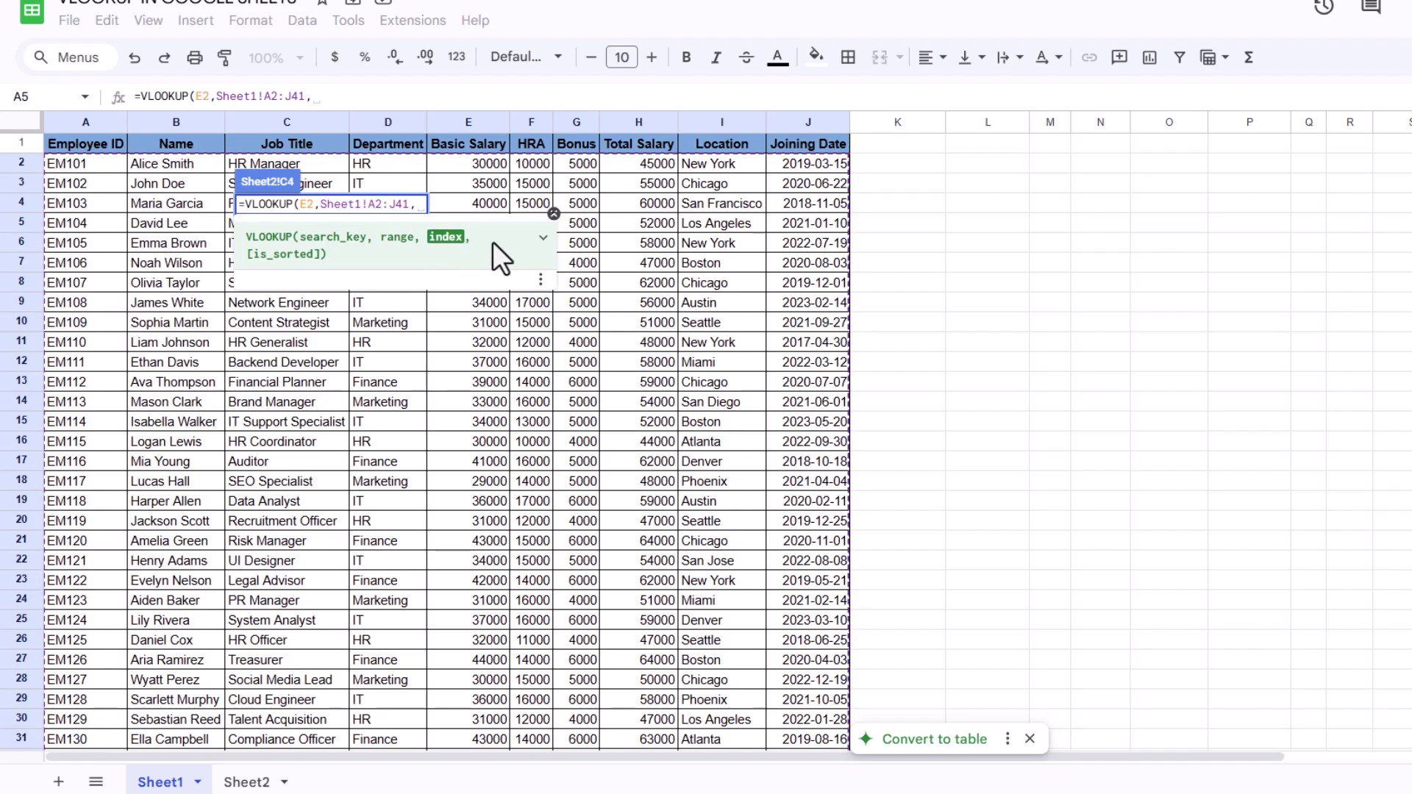
Expand the VLOOKUP function help and set the column index to 2
{"action": "left_click", "coordinate": [543, 241]}
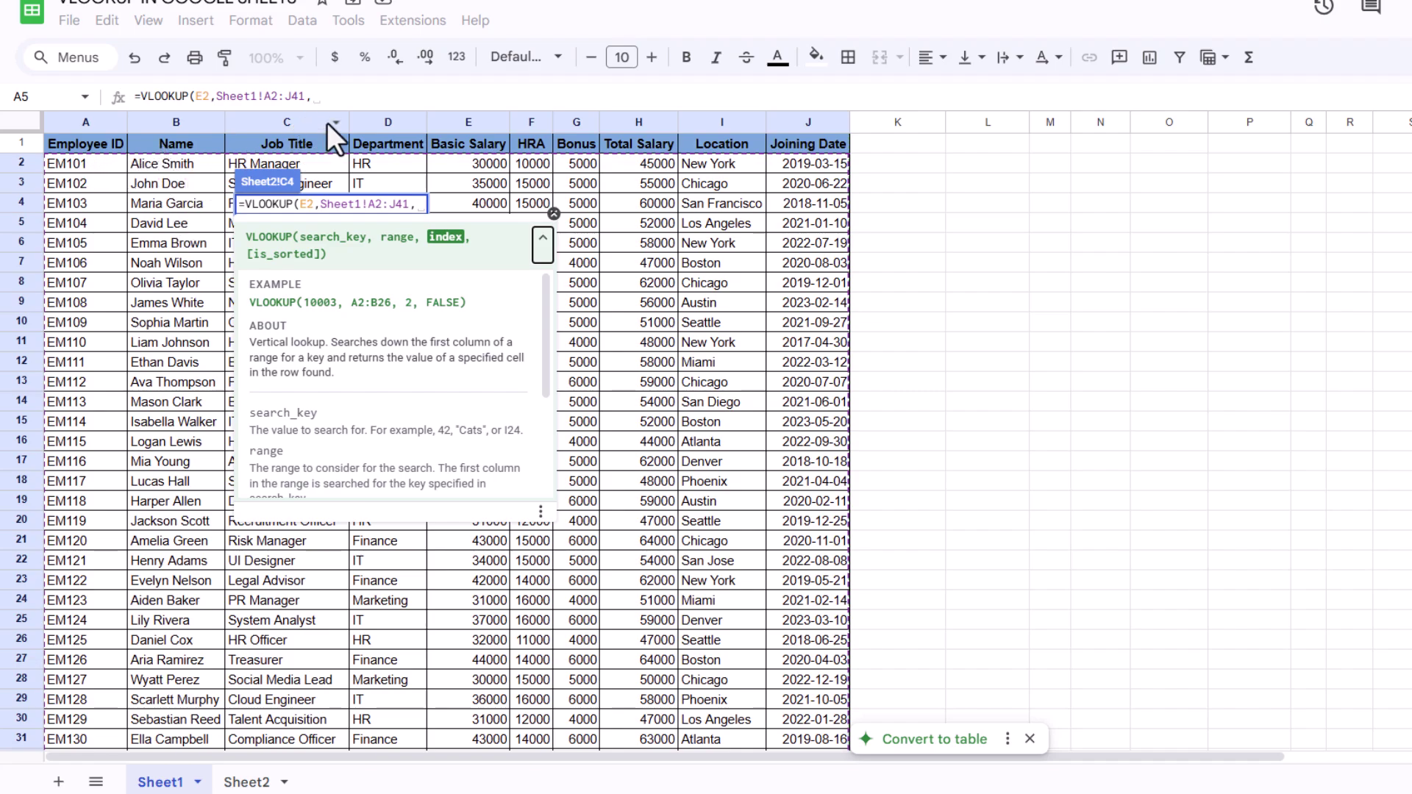
{"action": "left_click", "coordinate": [372, 98]}
{"action": "type", "text": "2,"}
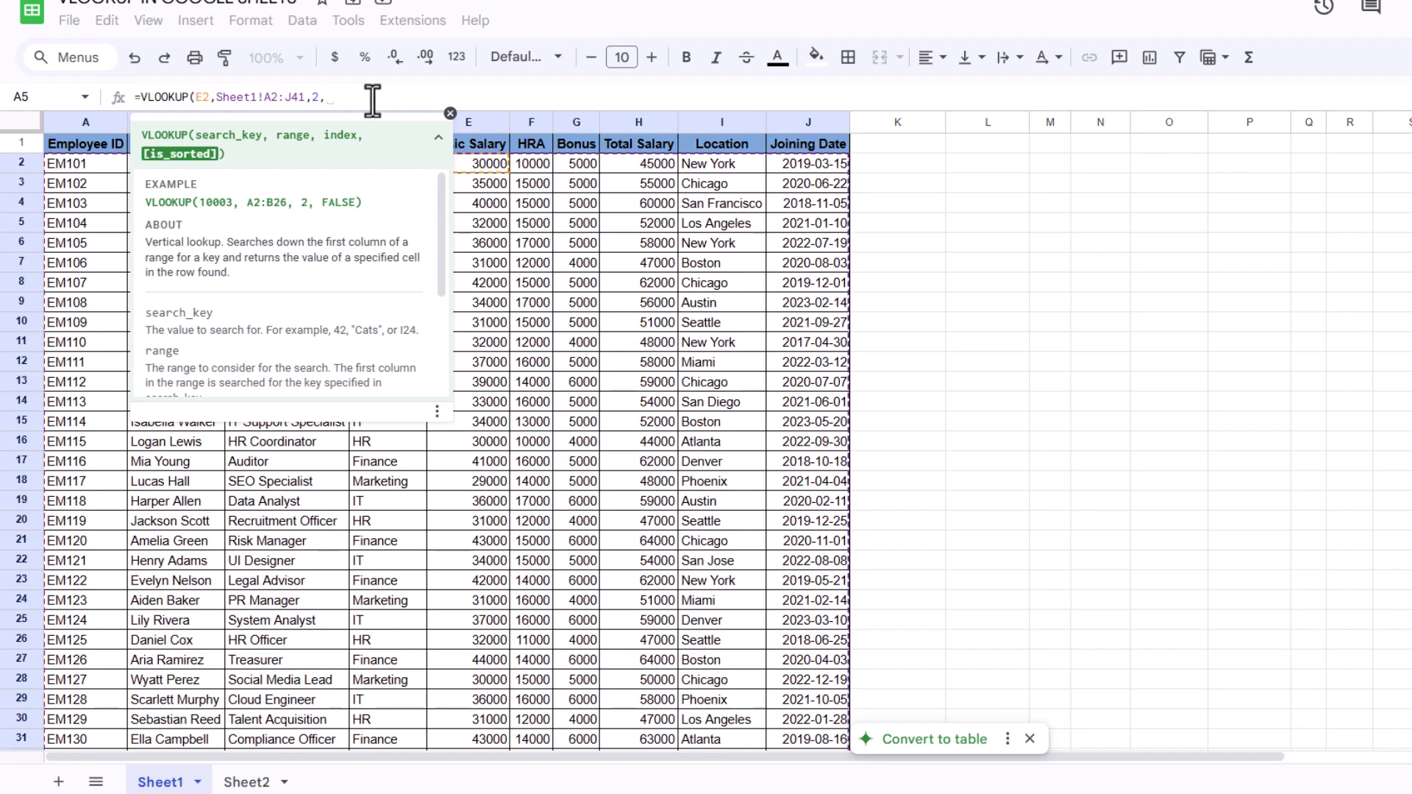
{"action": "type", "text": "true"}
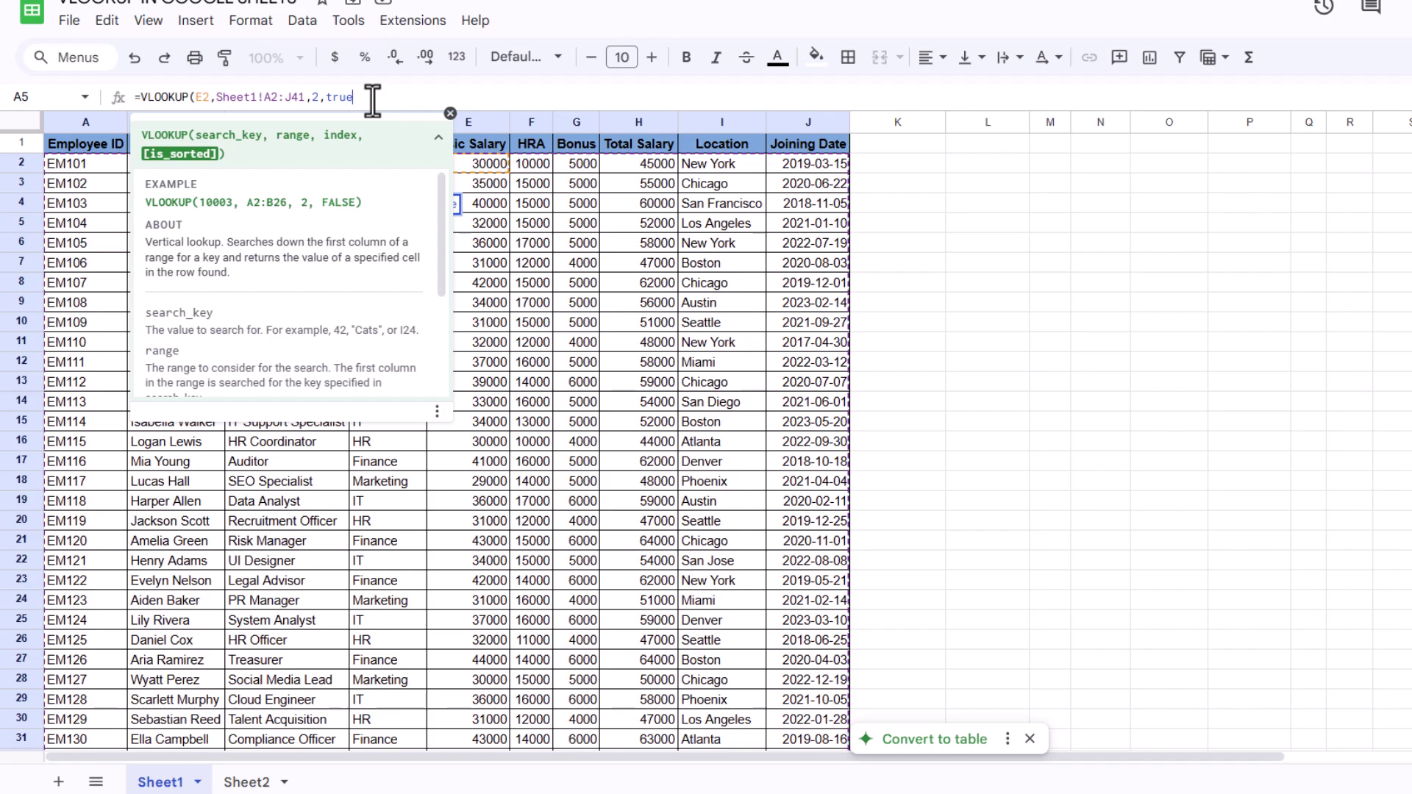
{"action": "key", "text": "BackSpace"}
{"action": "key", "text": "BackSpace"}
{"action": "key", "text": "BackSpace"}
{"action": "key", "text": "BackSpace"}
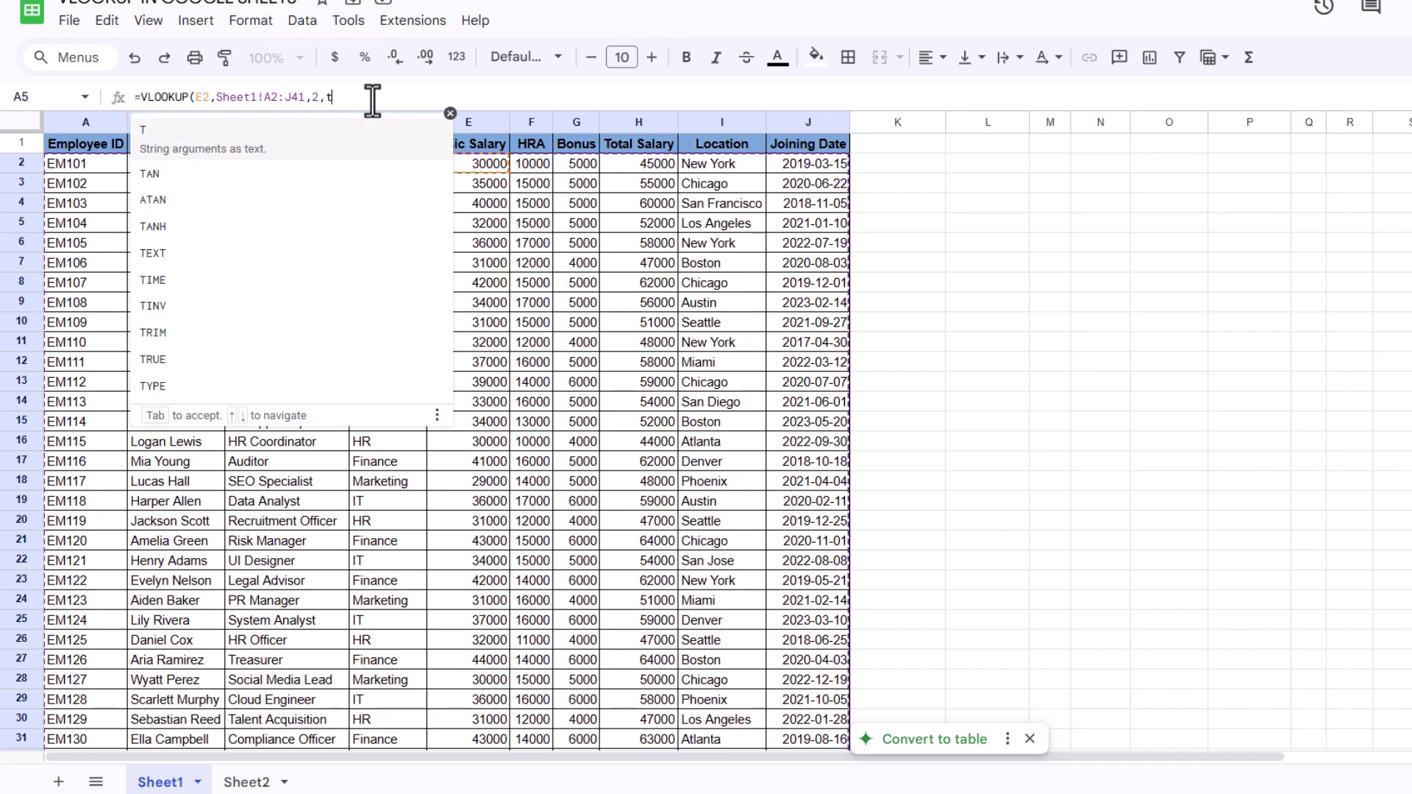
Set the is_sorted argument to false for an exact match and complete the VLOOKUP formula
{"action": "type", "text": "false"}
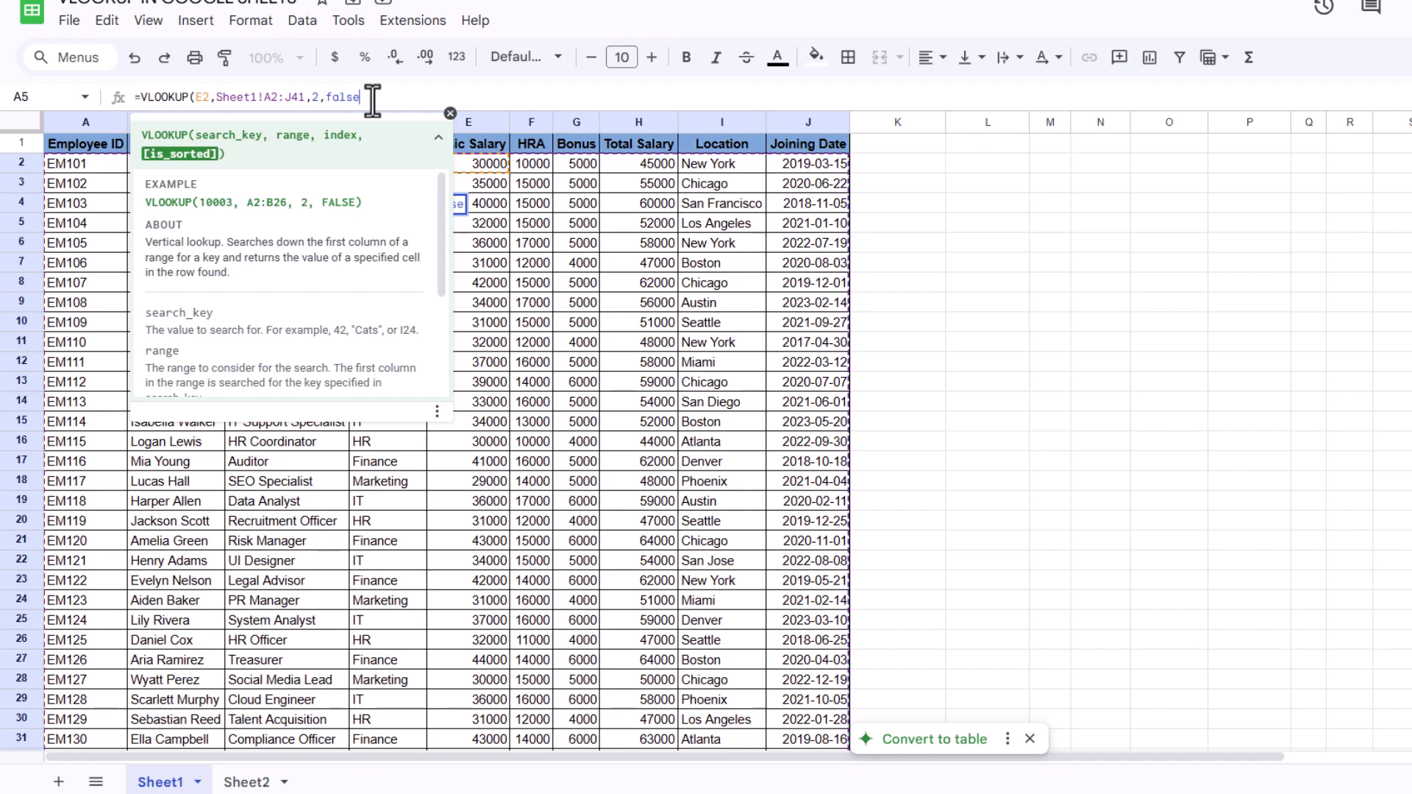
{"action": "type", "text": ")"}
{"action": "key", "text": "Return"}
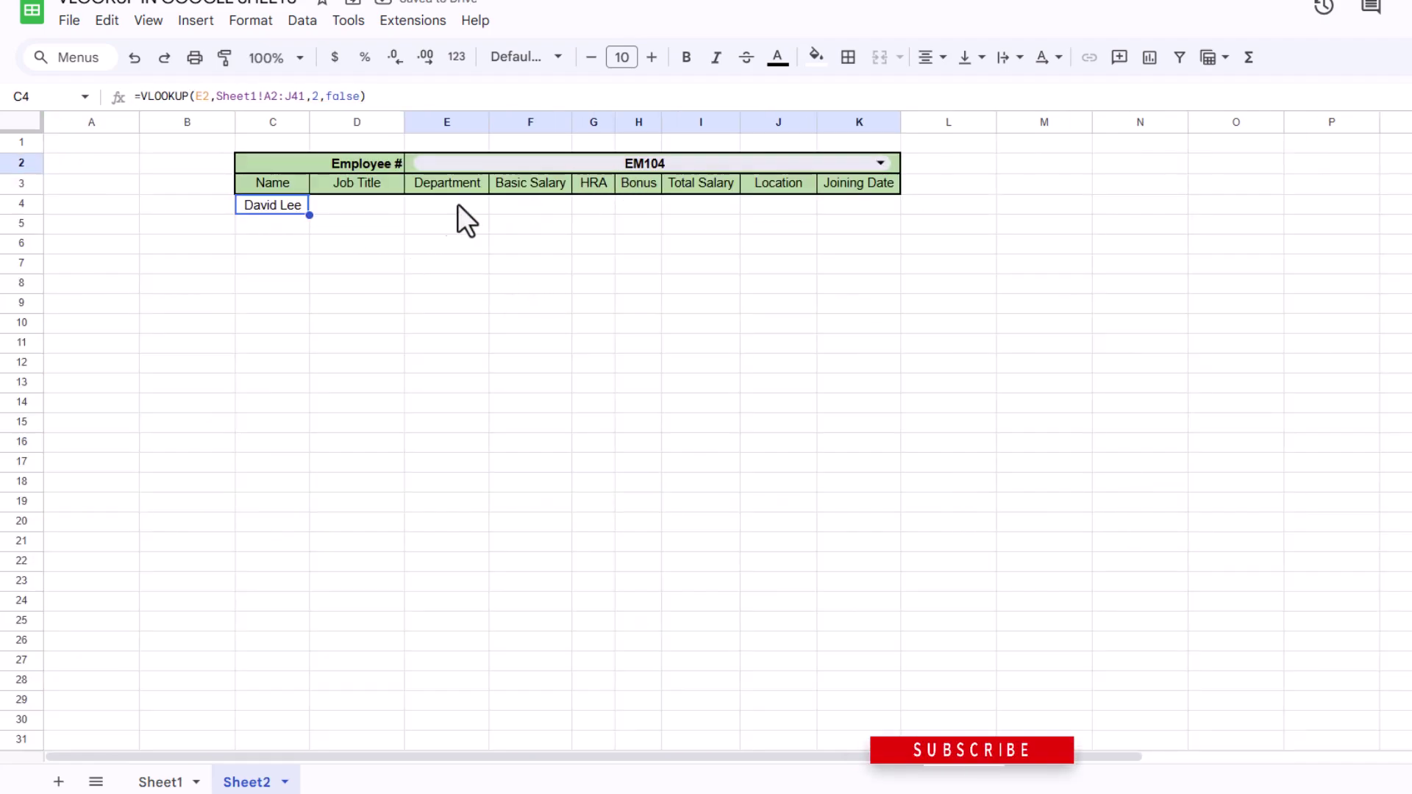
Try to fill the relative-reference VLOOKUP formula from C4 across D4:K4
{"action": "left_click_drag", "start_coordinate": [310, 215], "coordinate": [897, 205]}
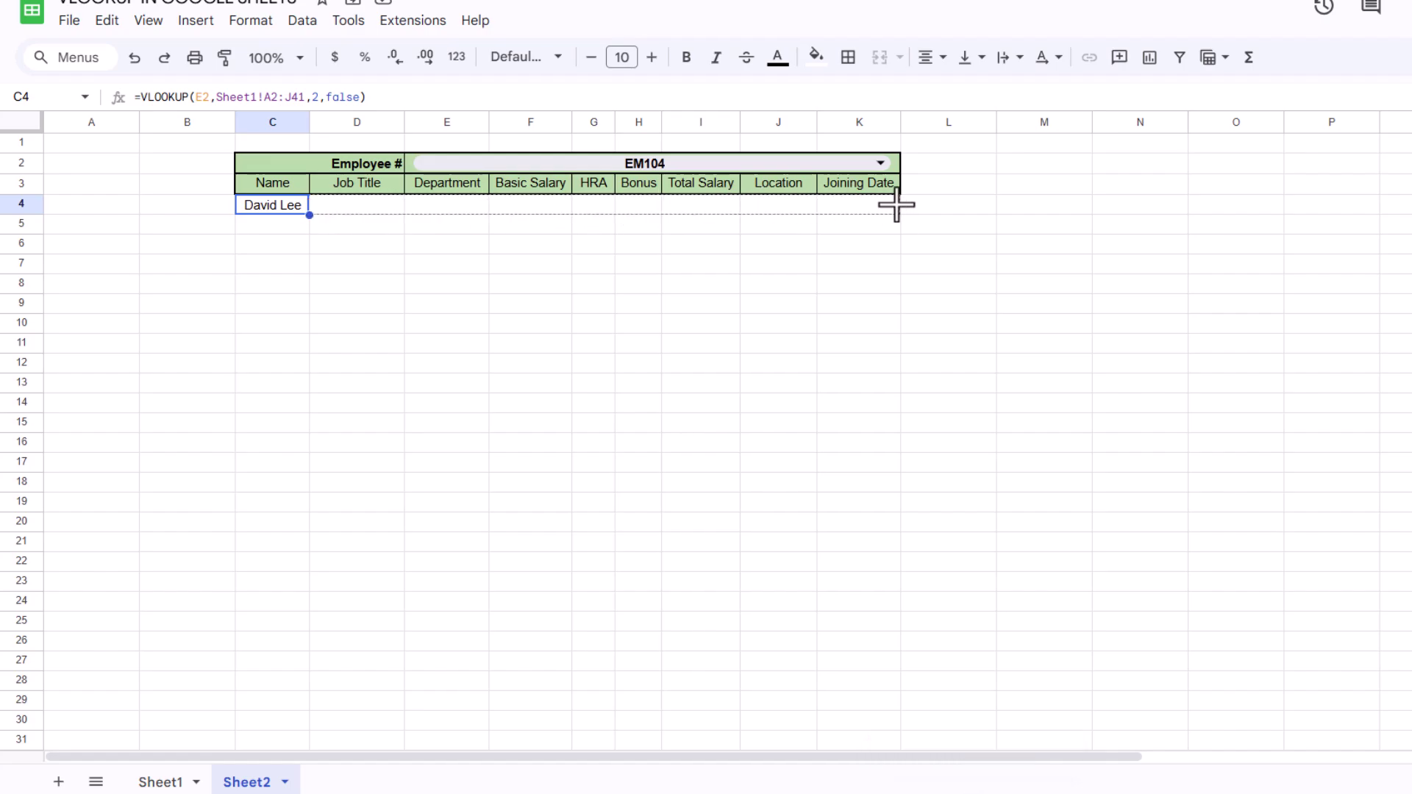
{"action": "left_click_drag", "start_coordinate": [478, 217], "coordinate": [753, 208]}
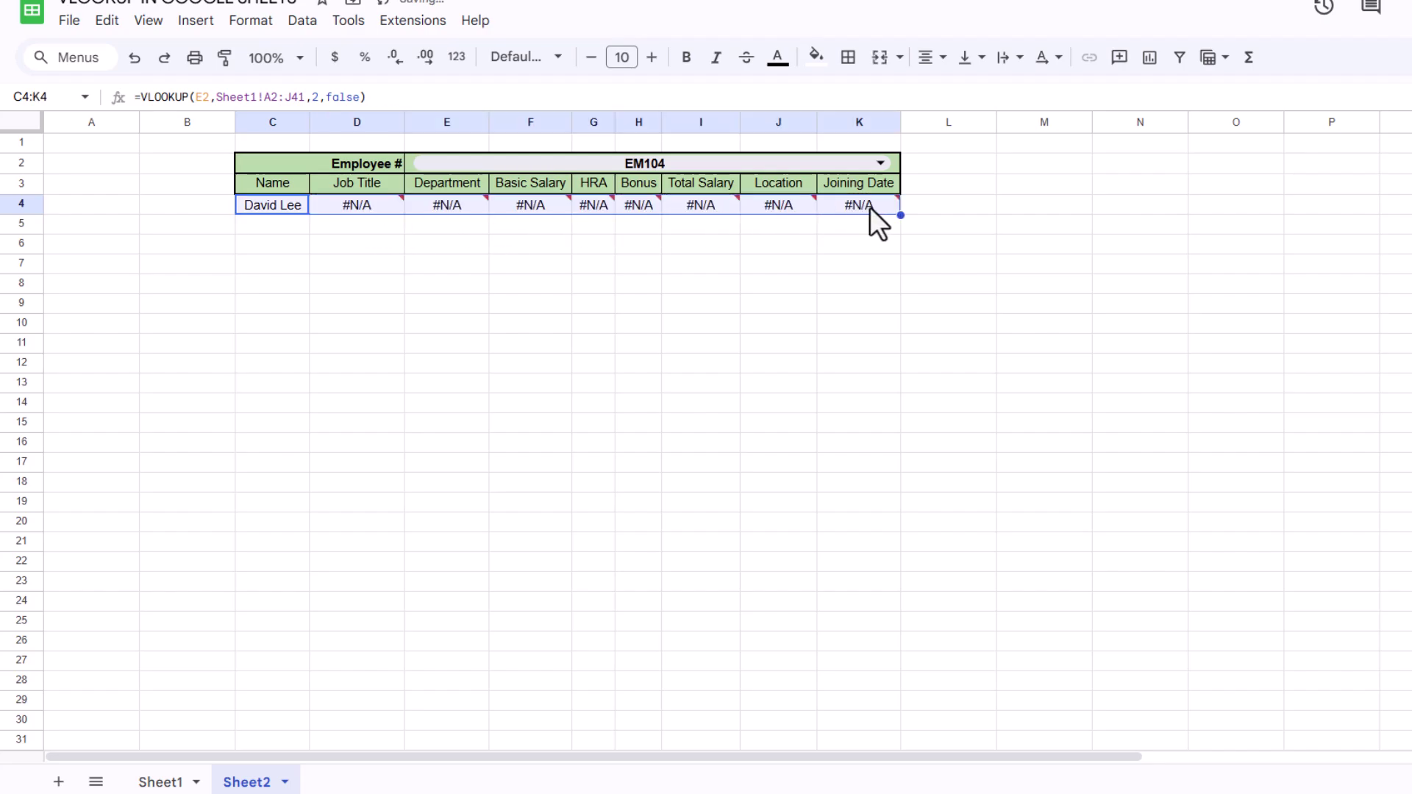
{"action": "left_click", "coordinate": [275, 226]}
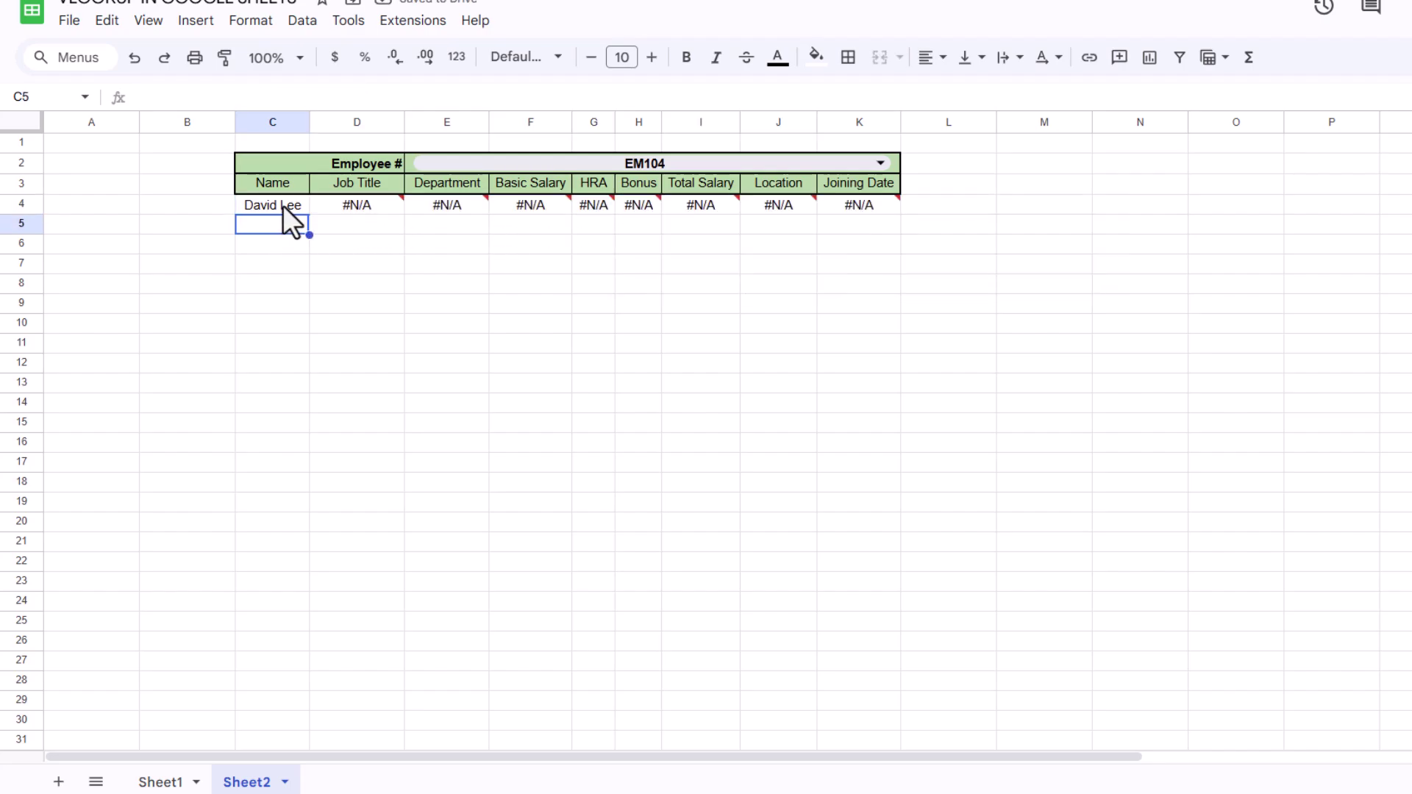
Make the search key and range in the C4 formula absolute, as $E$2 and Sheet1!$A$2:$J$41
{"action": "left_click", "coordinate": [283, 205]}
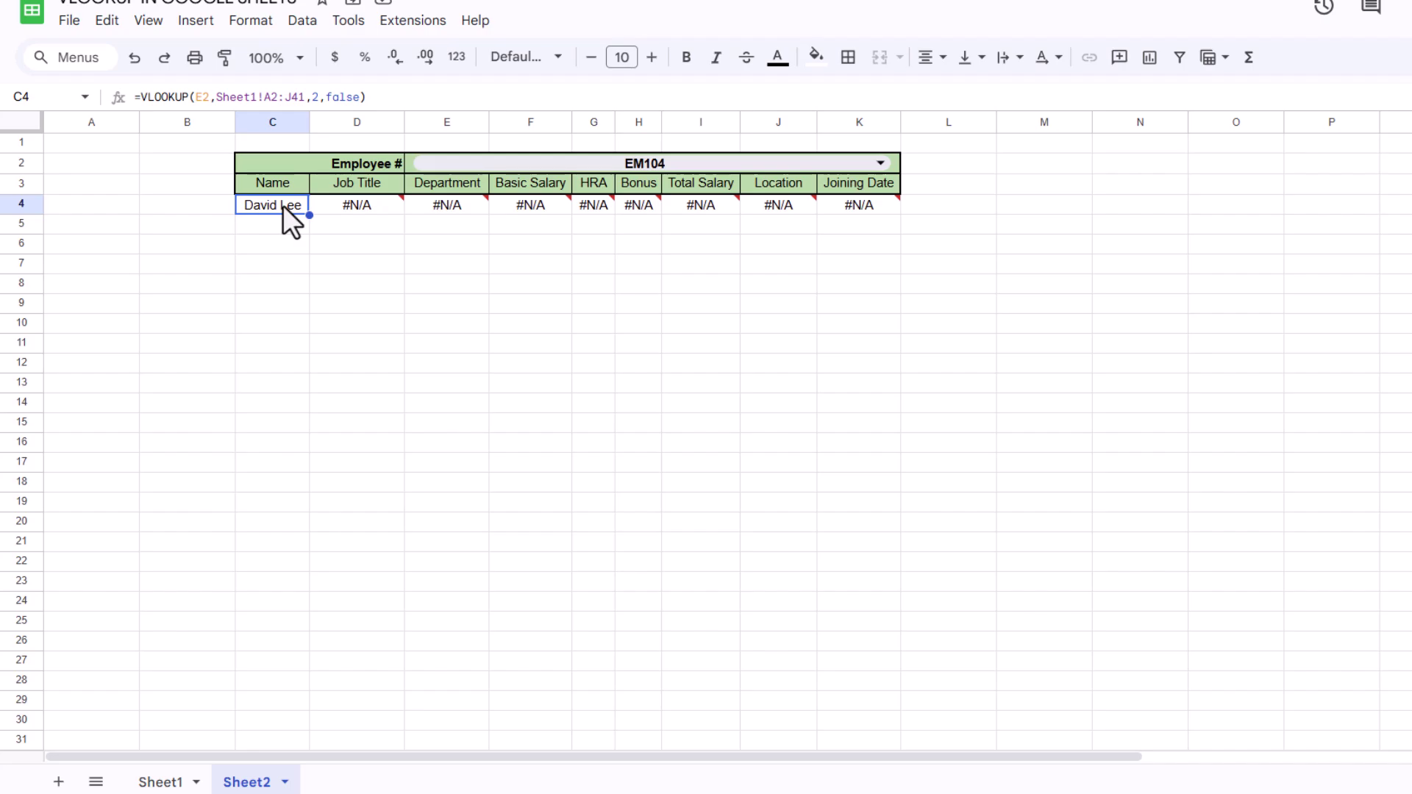
{"action": "double_click", "coordinate": [283, 205]}
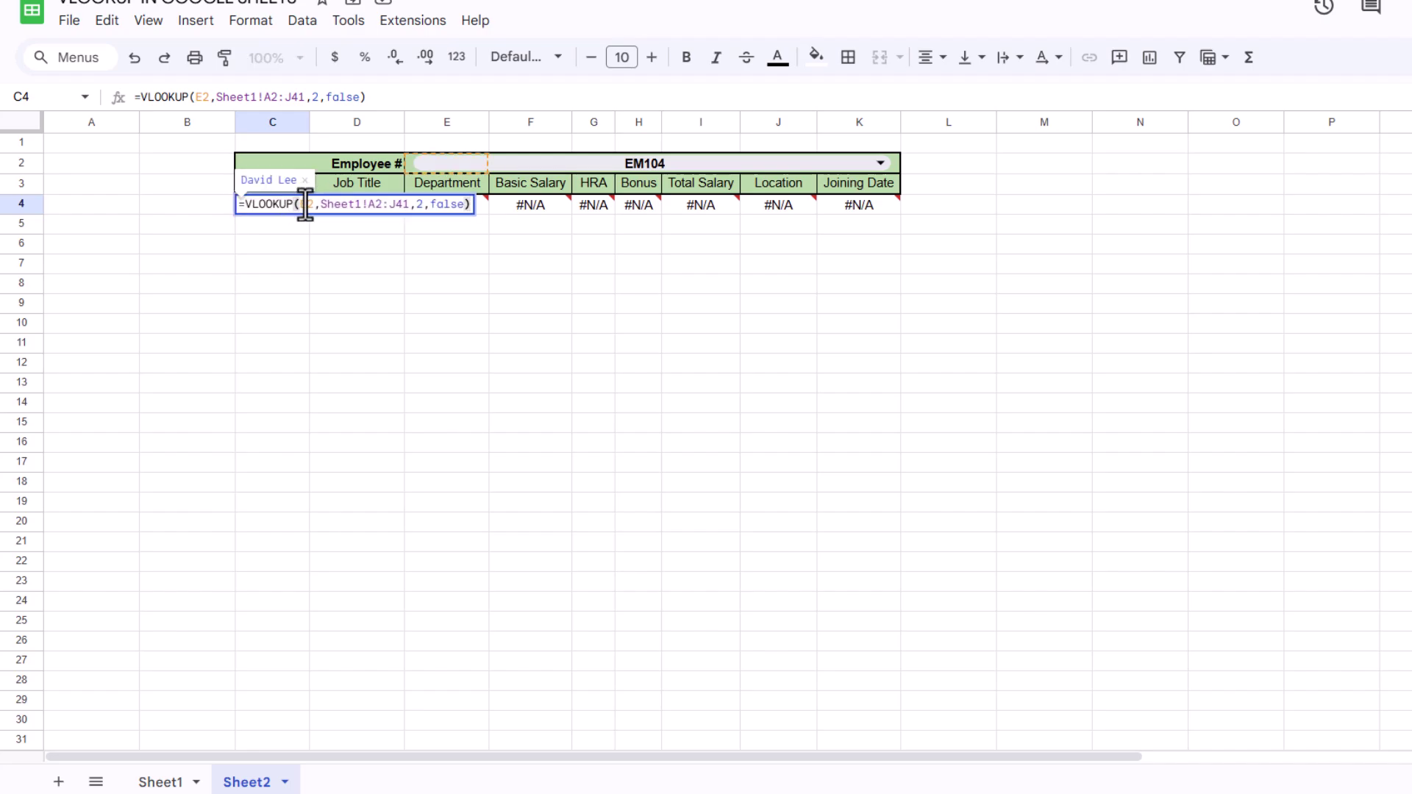
{"action": "left_click", "coordinate": [305, 204]}
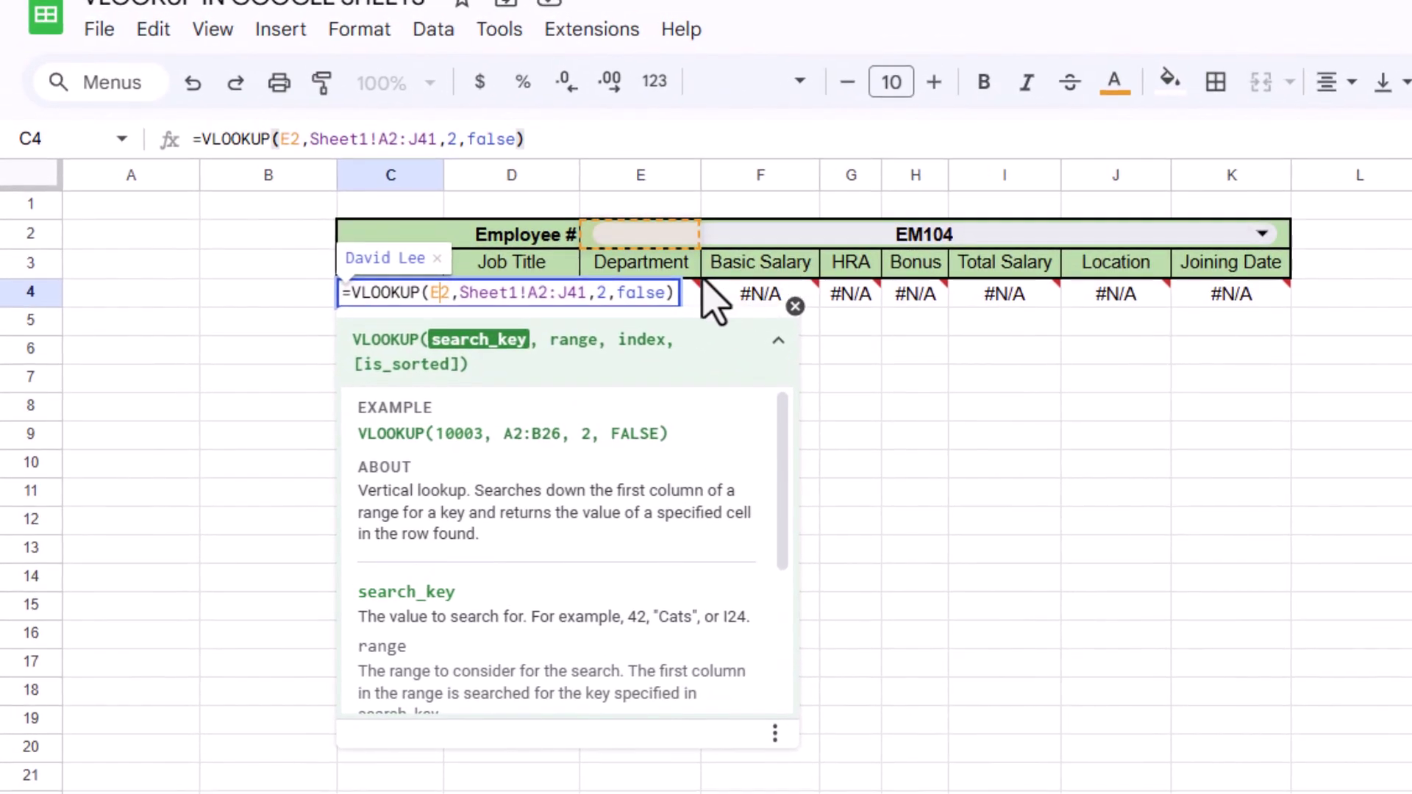
{"action": "key", "text": "F4"}
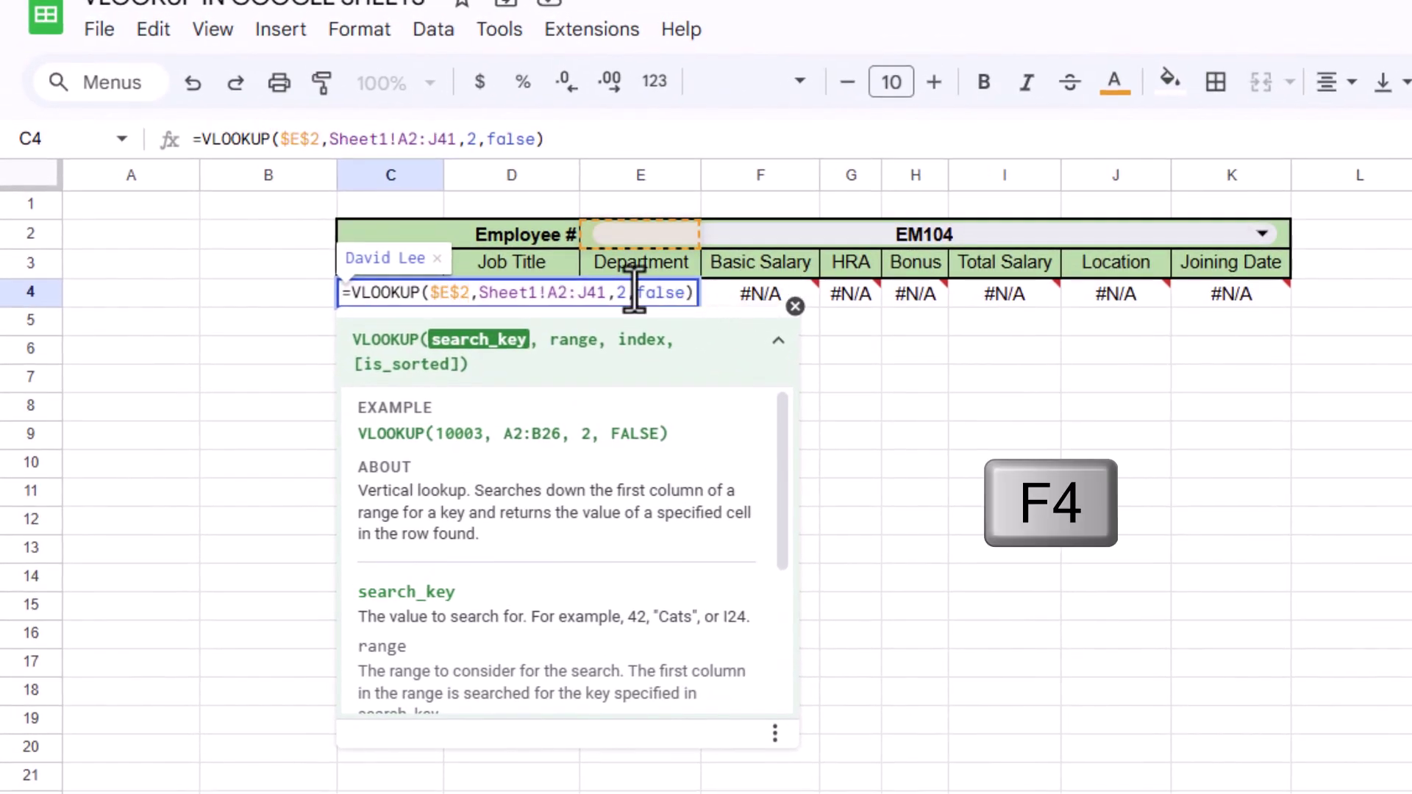
{"action": "left_click", "coordinate": [576, 295]}
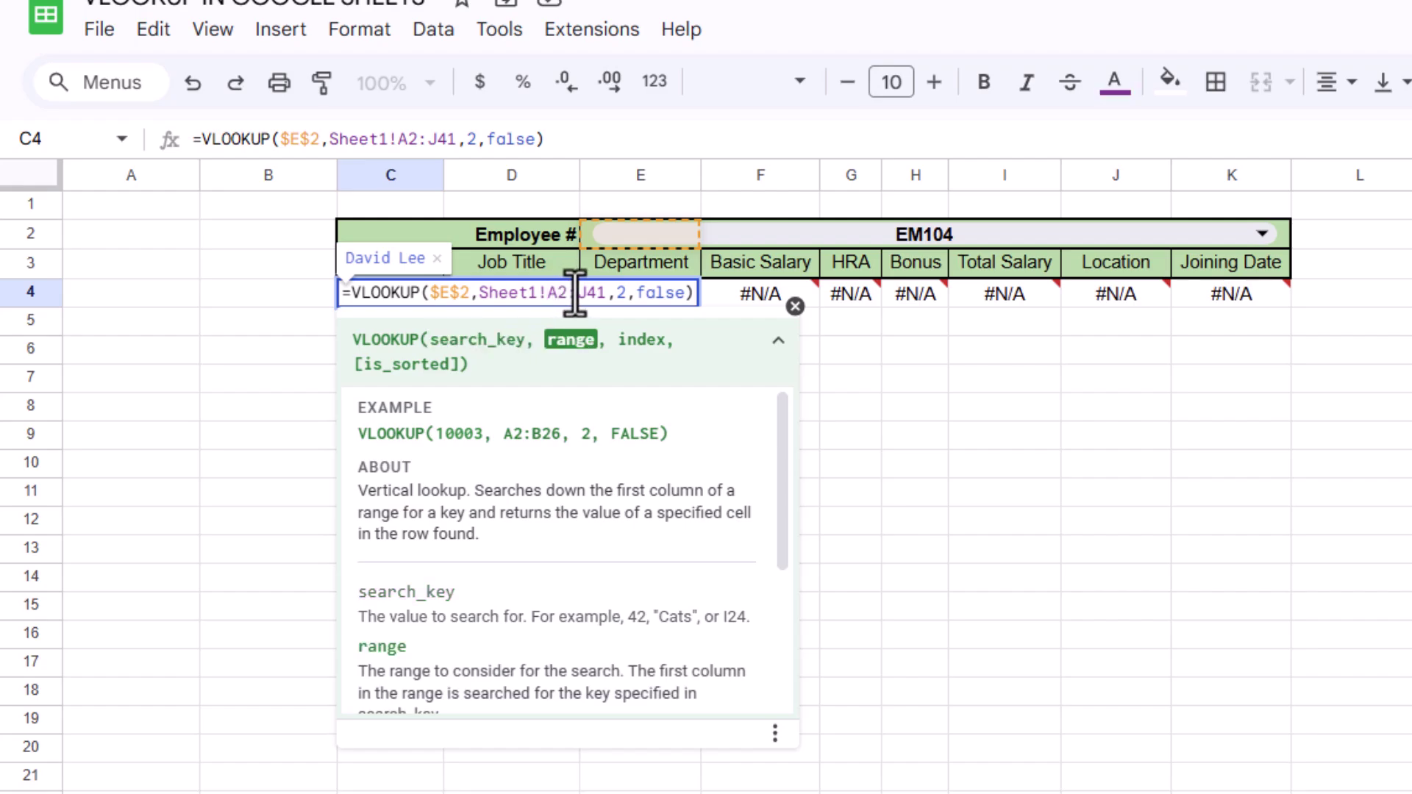
{"action": "left_click_drag", "start_coordinate": [556, 294], "coordinate": [589, 294]}
{"action": "key", "text": "F4"}
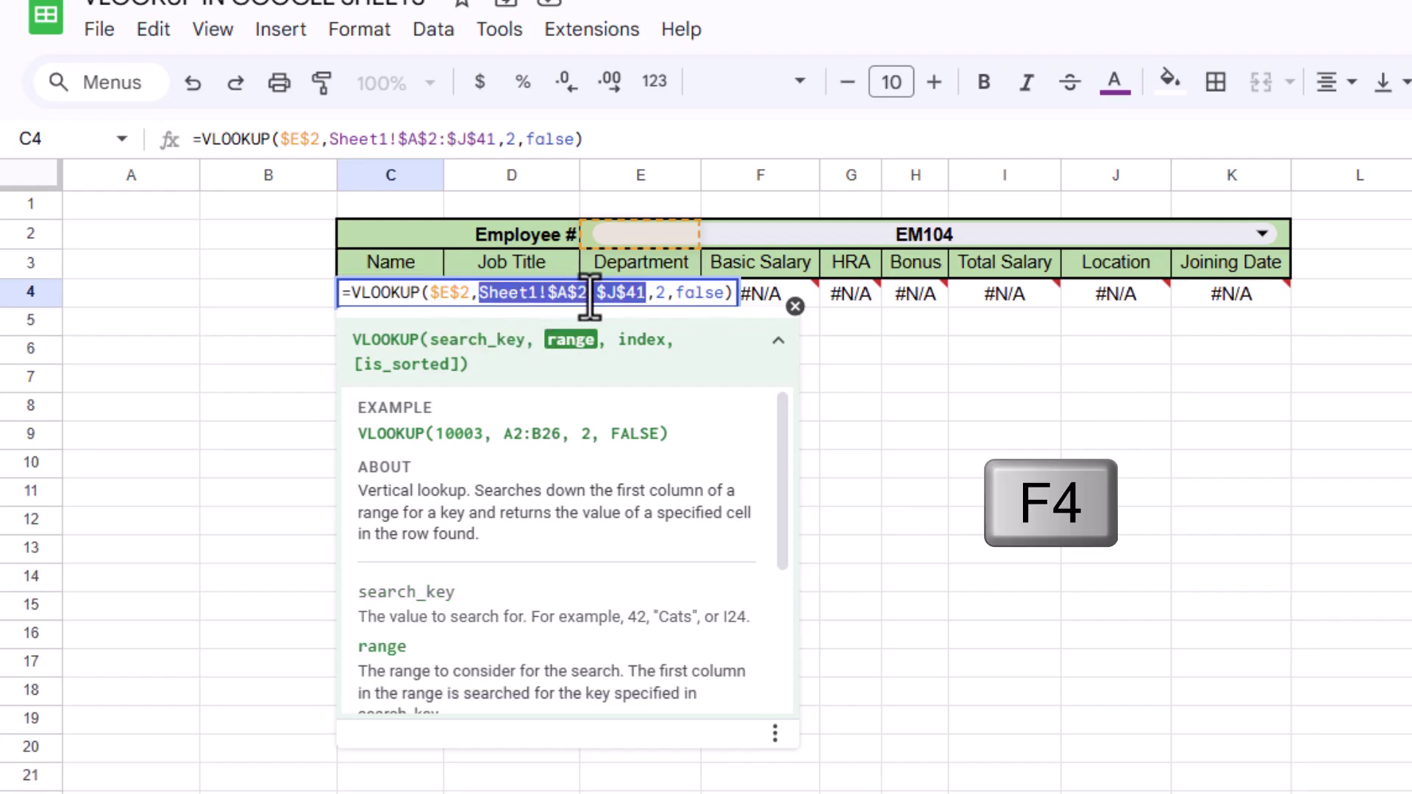
{"action": "key", "text": "Return"}
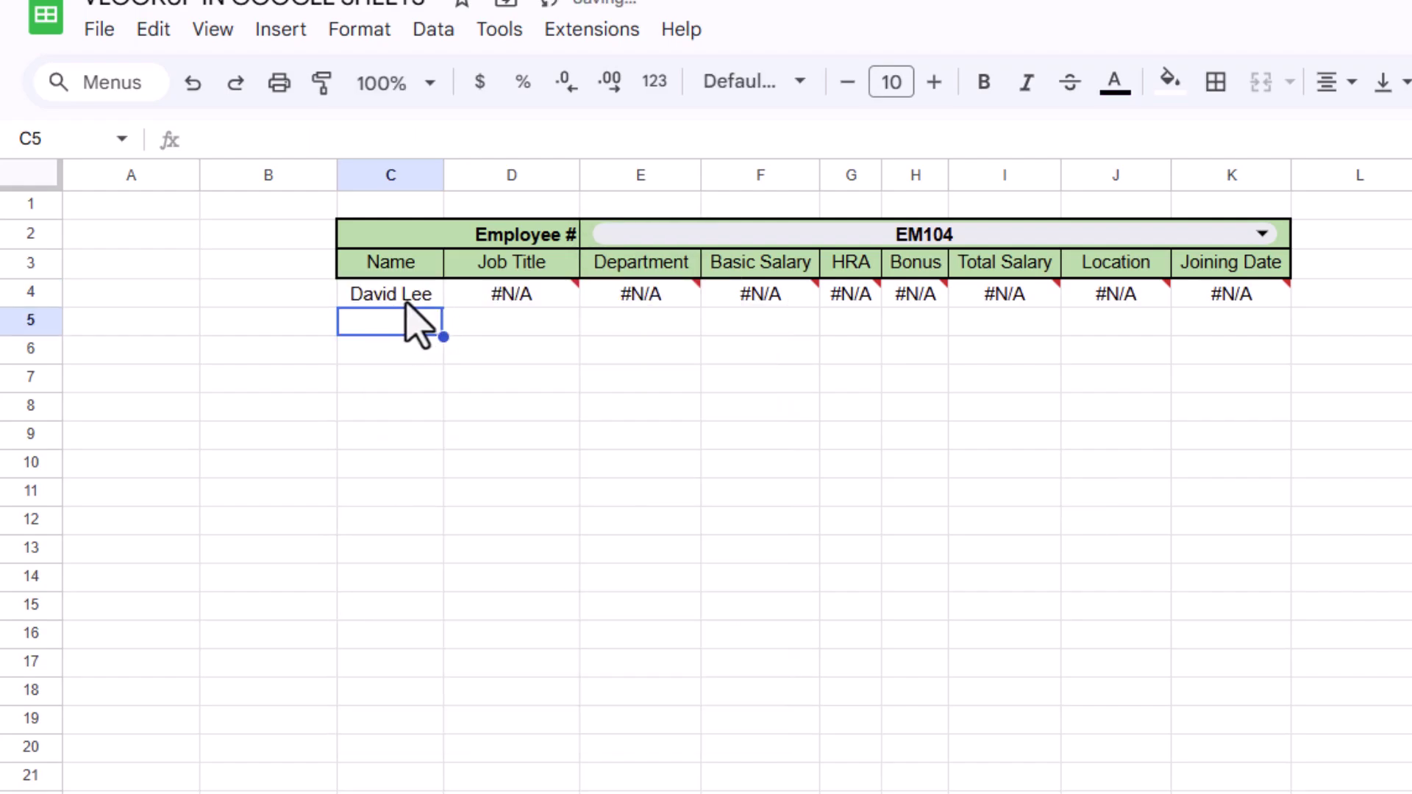
Fill the absolute-reference VLOOKUP formula from C4 across to K4 and inspect the copy in D4
{"action": "left_click", "coordinate": [440, 303]}
{"action": "left_click_drag", "start_coordinate": [443, 308], "coordinate": [1274, 302]}
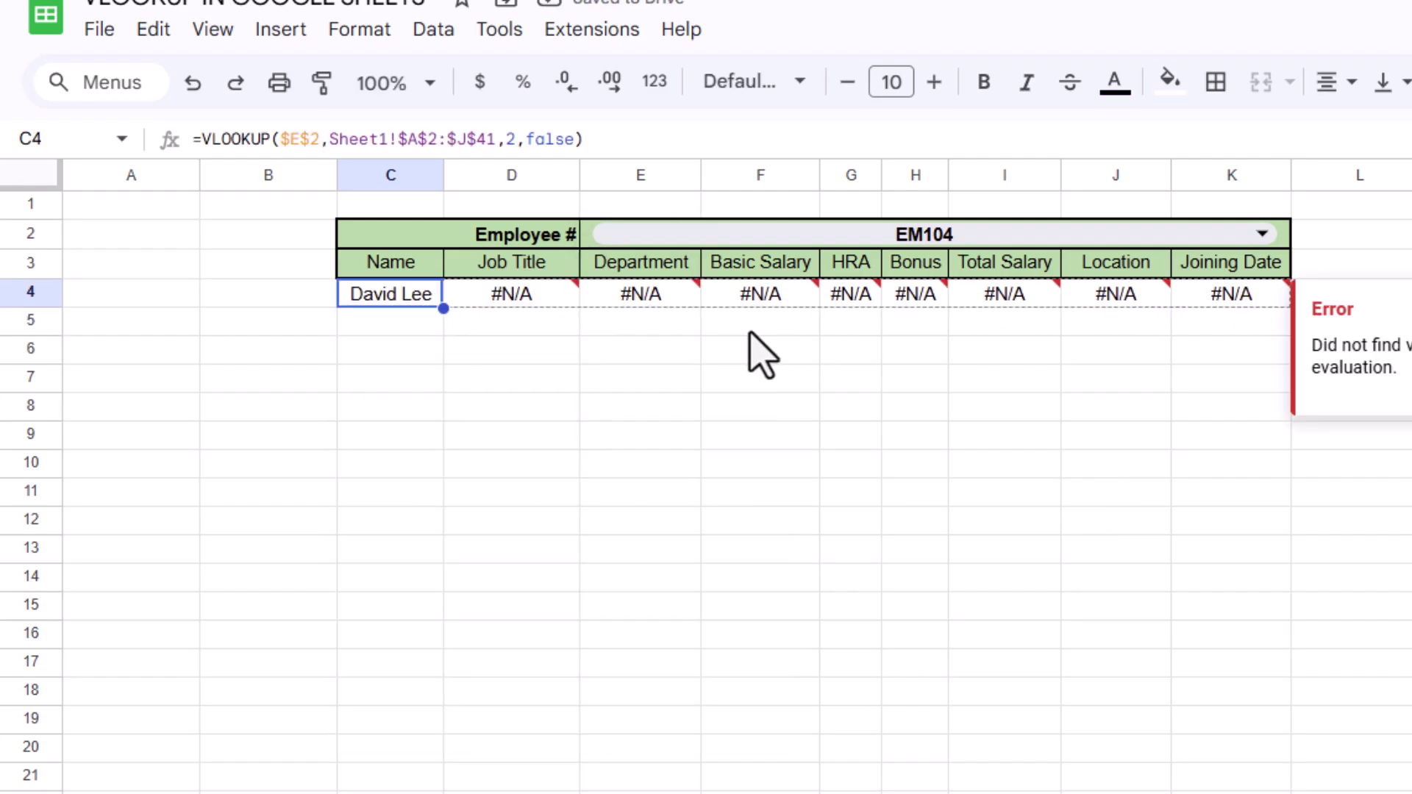
{"action": "left_click", "coordinate": [548, 296]}
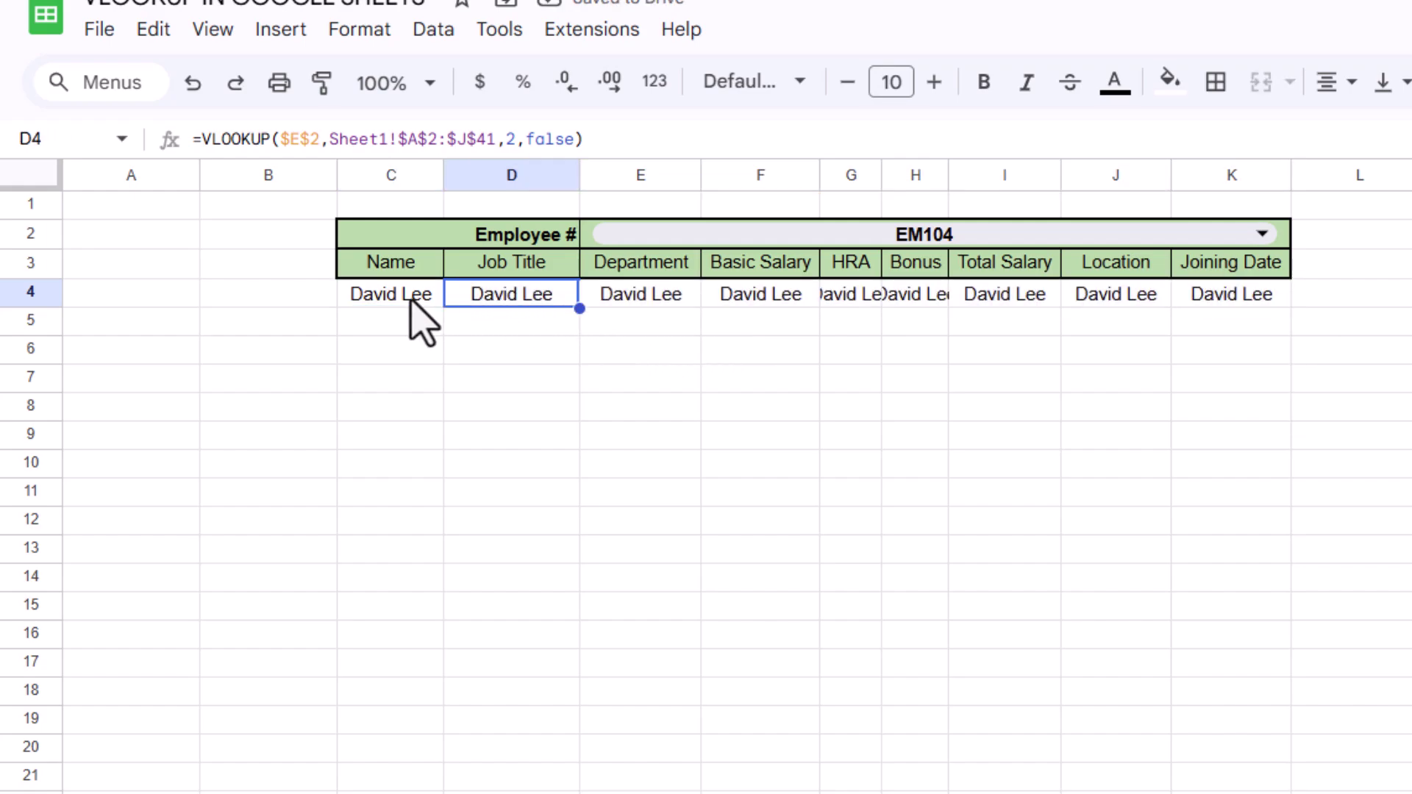
Examine the copied formula in D4 and count the Sheet1 columns from Employee ID through Name to Job Title
{"action": "double_click", "coordinate": [528, 294]}
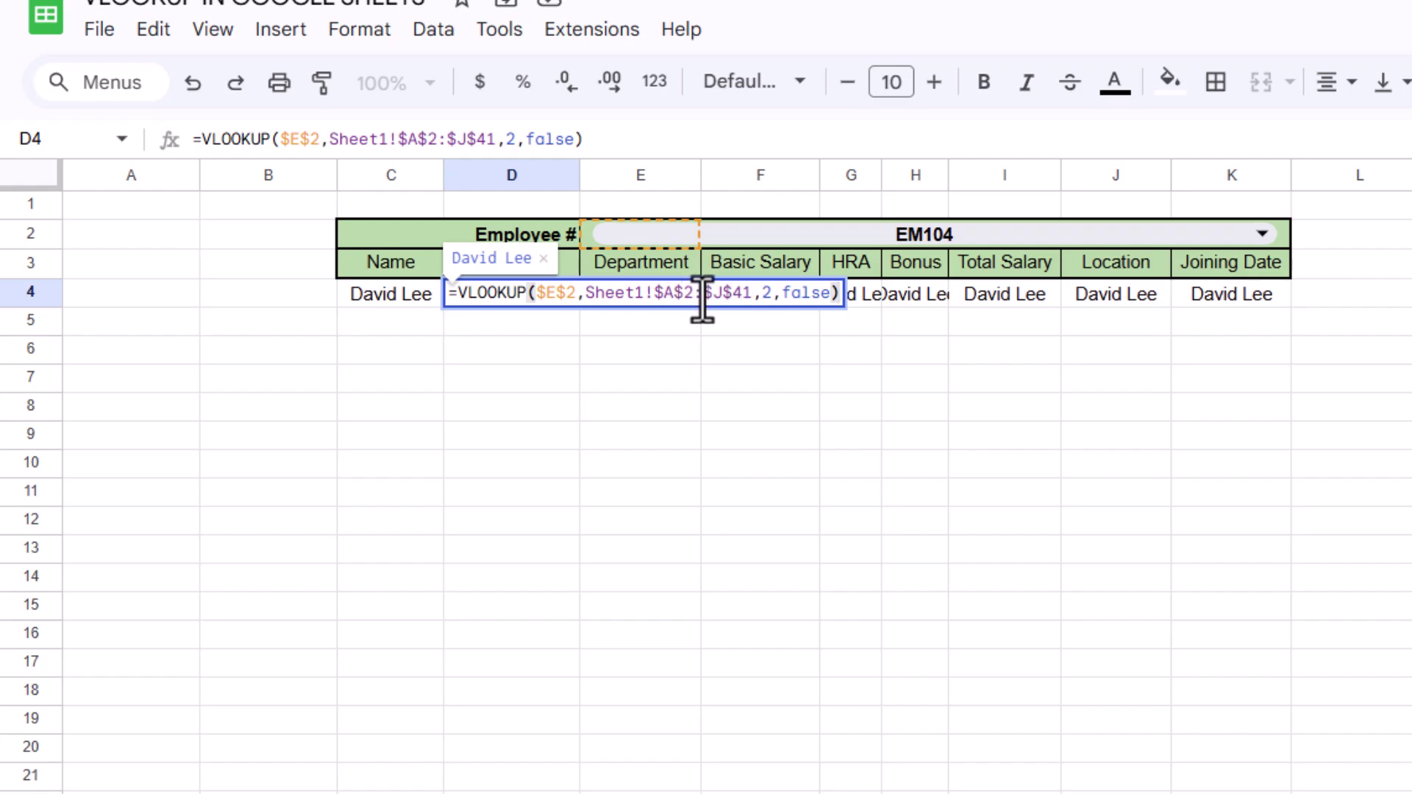
{"action": "key", "text": "Escape"}
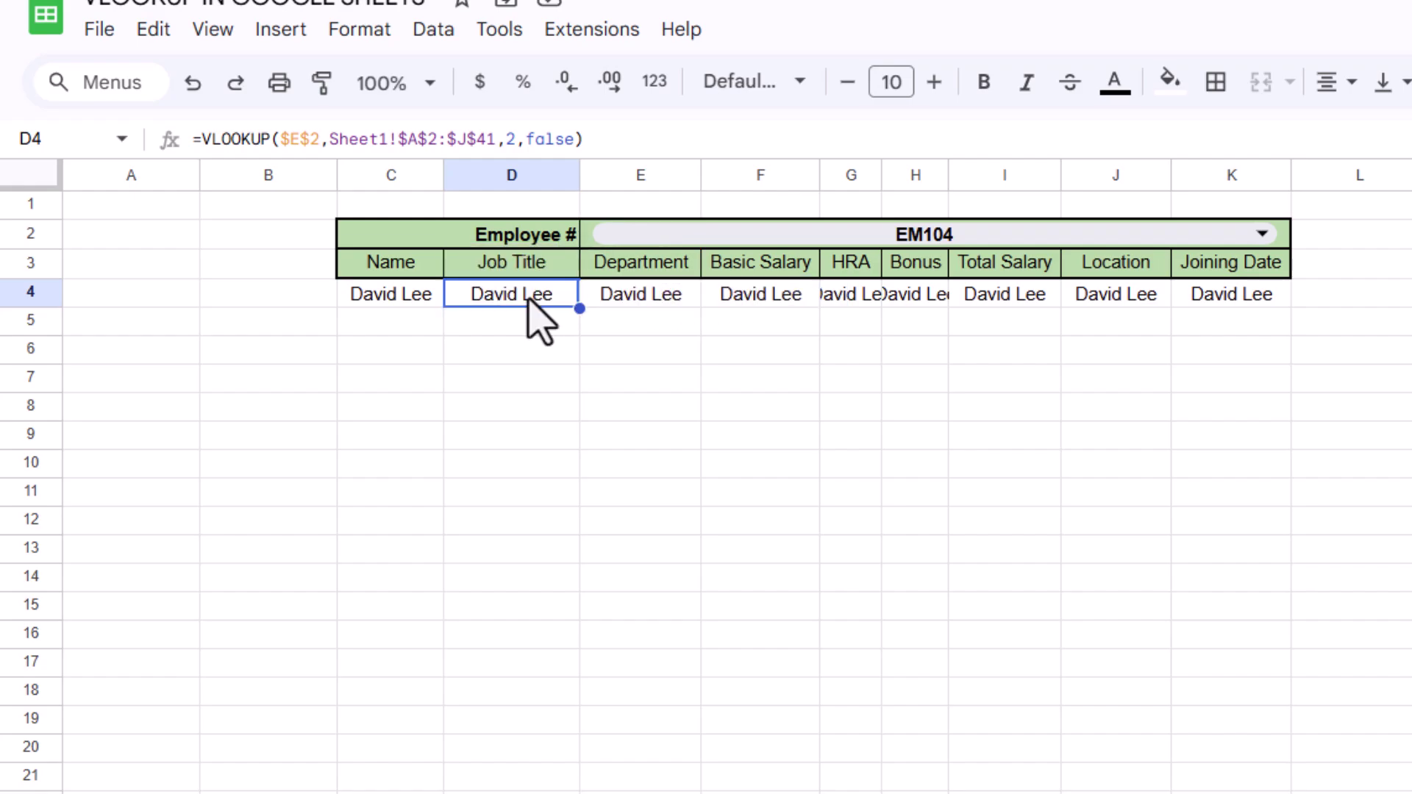
{"action": "double_click", "coordinate": [528, 296]}
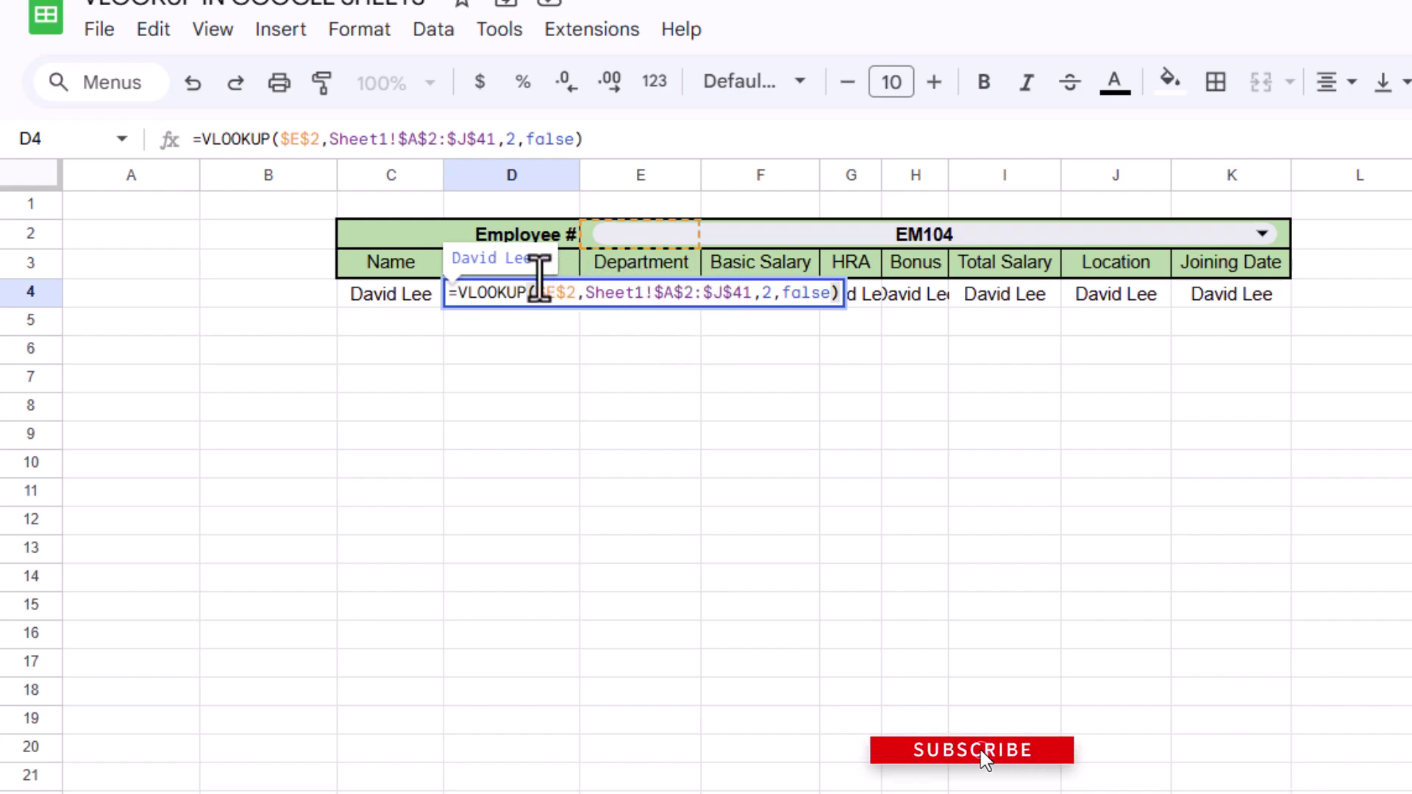
{"action": "key", "text": "Escape"}
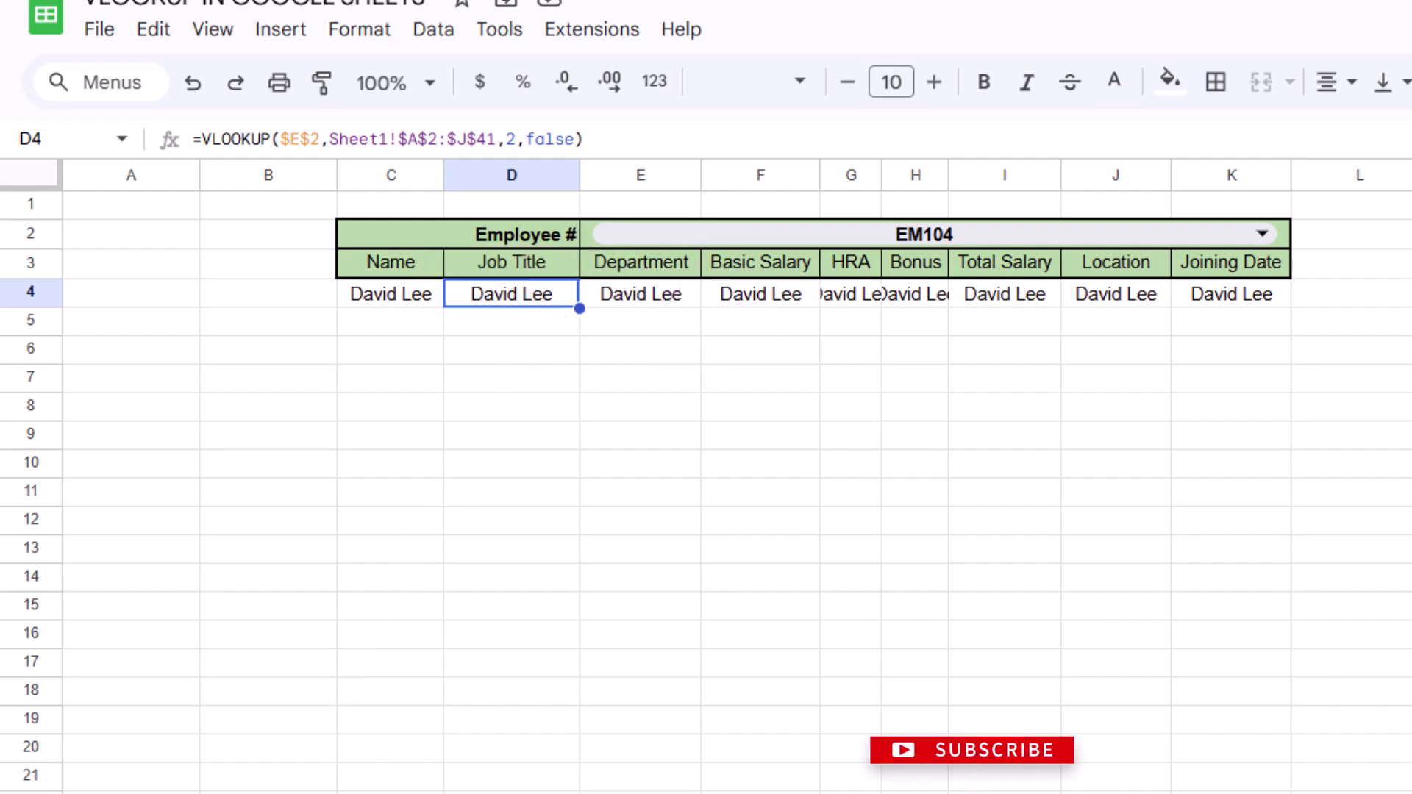
{"action": "left_click", "coordinate": [294, 792]}
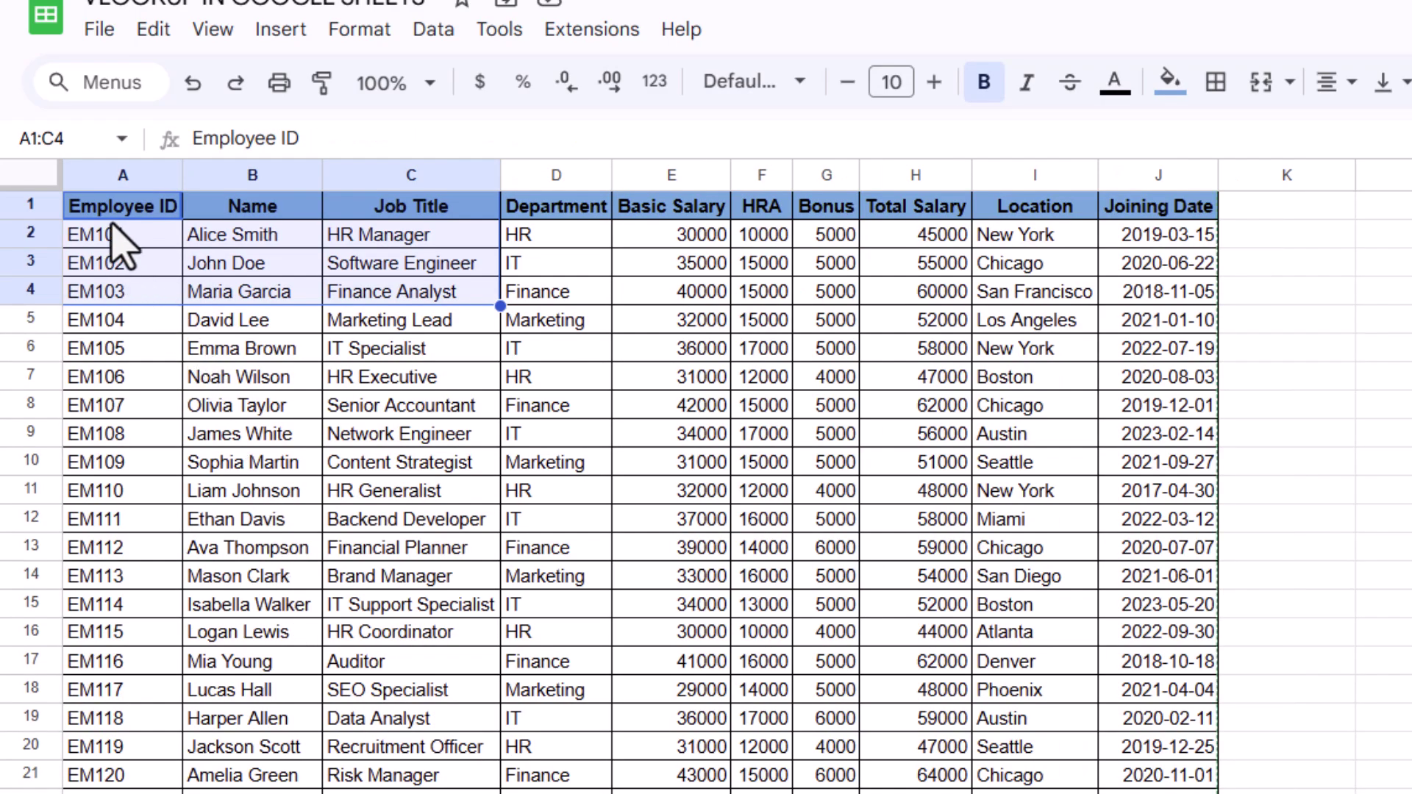
{"action": "left_click_drag", "start_coordinate": [111, 211], "coordinate": [421, 228]}
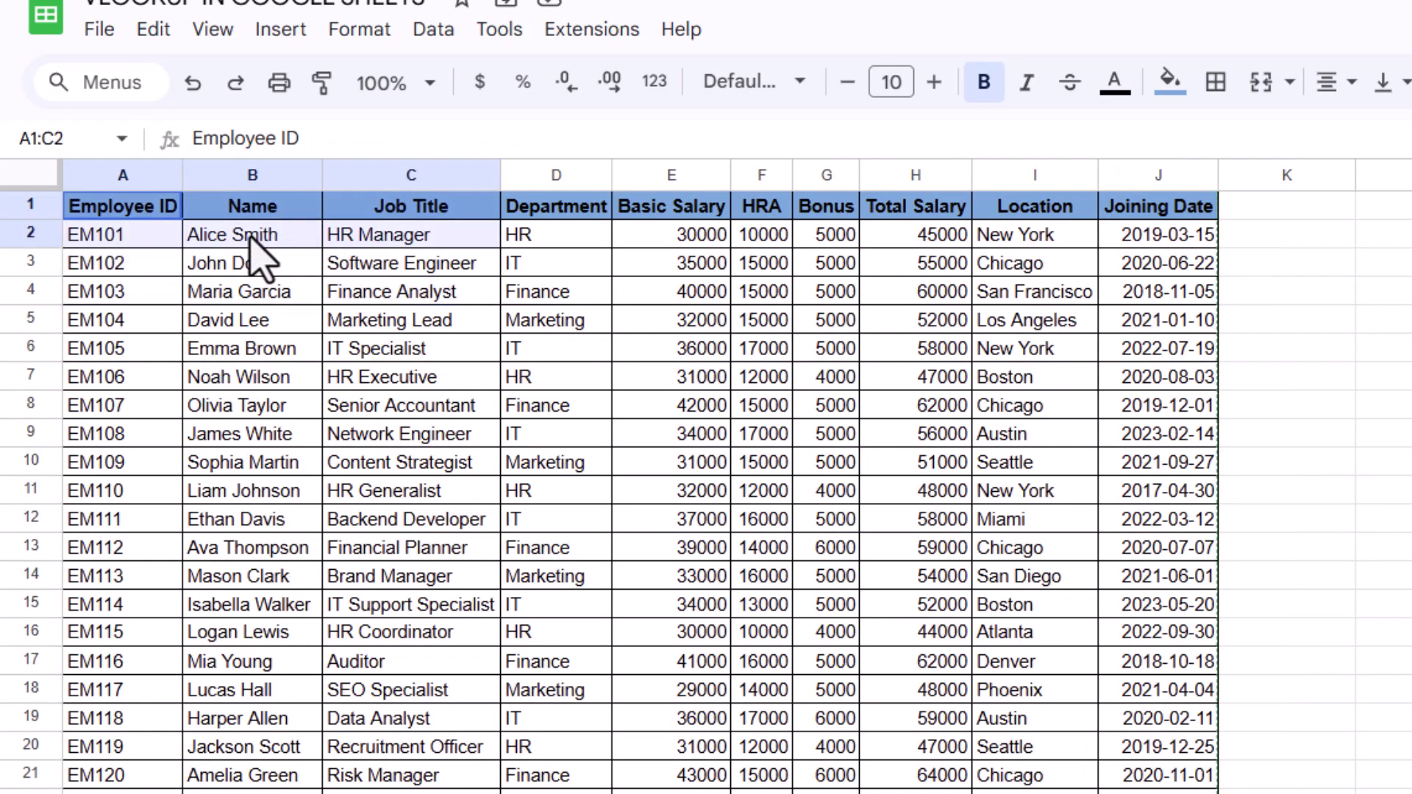
{"action": "left_click_drag", "start_coordinate": [144, 219], "coordinate": [246, 209]}
{"action": "left_click", "coordinate": [440, 209]}
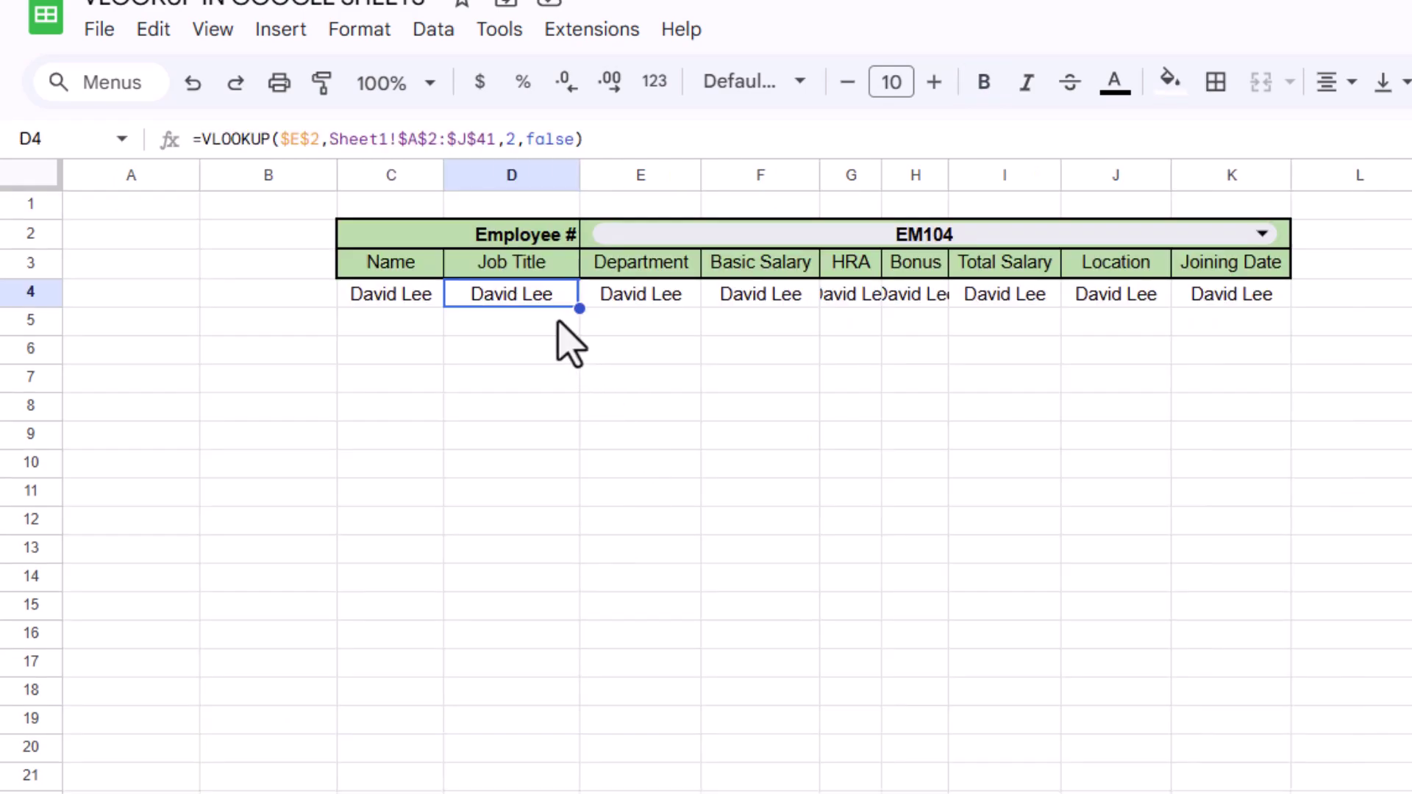
Set the VLOOKUP index in D4 to 3 so it returns the Job Title
{"action": "double_click", "coordinate": [542, 293]}
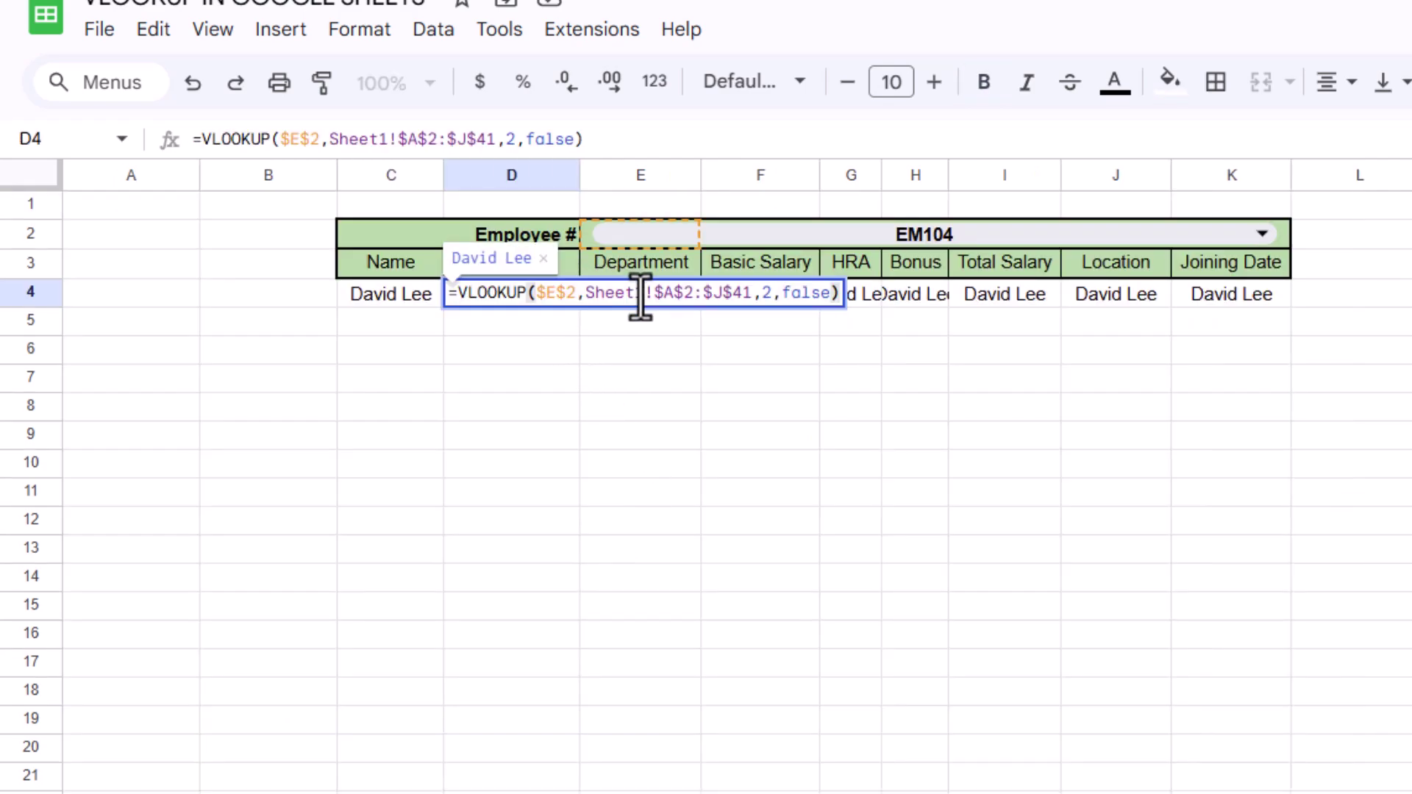
{"action": "double_click", "coordinate": [765, 293]}
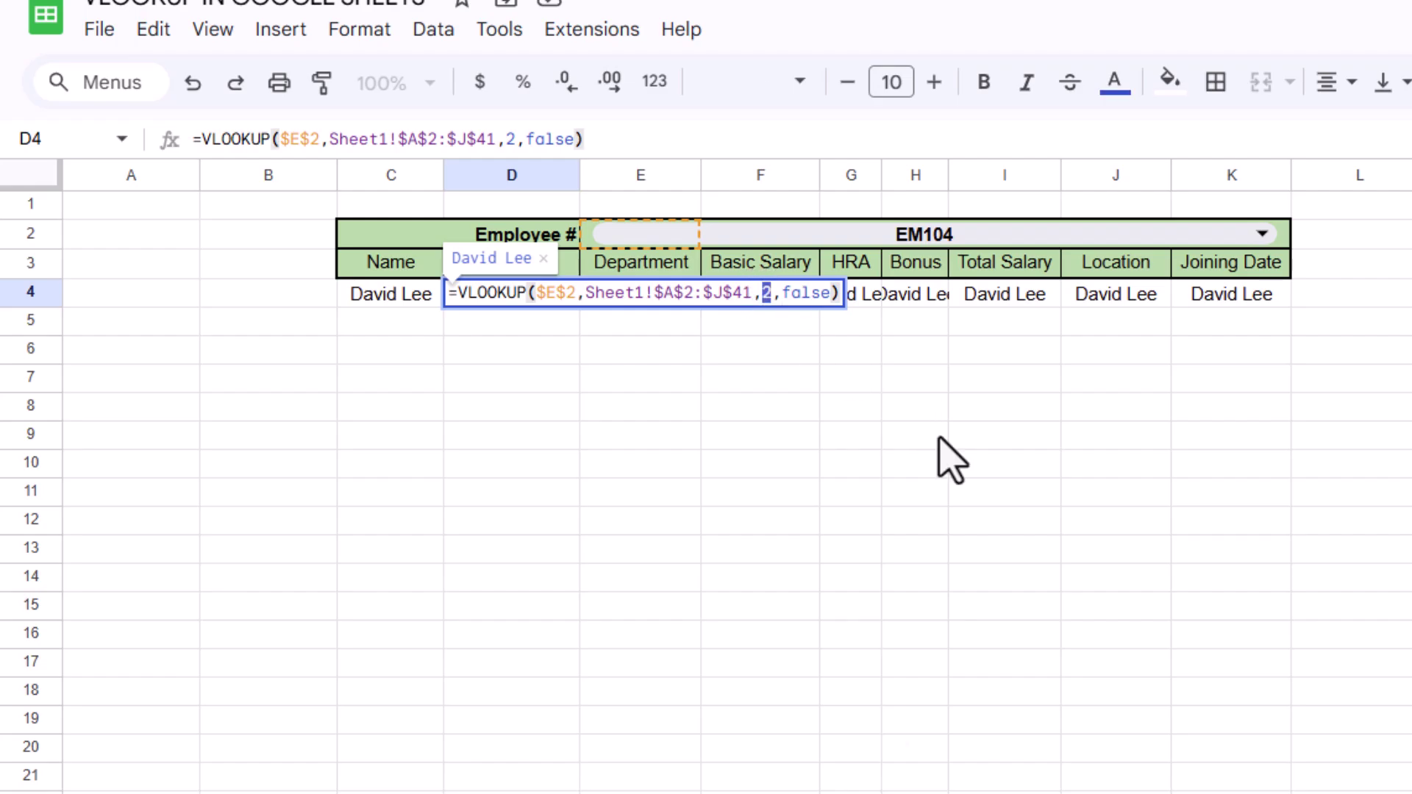
{"action": "type", "text": "3"}
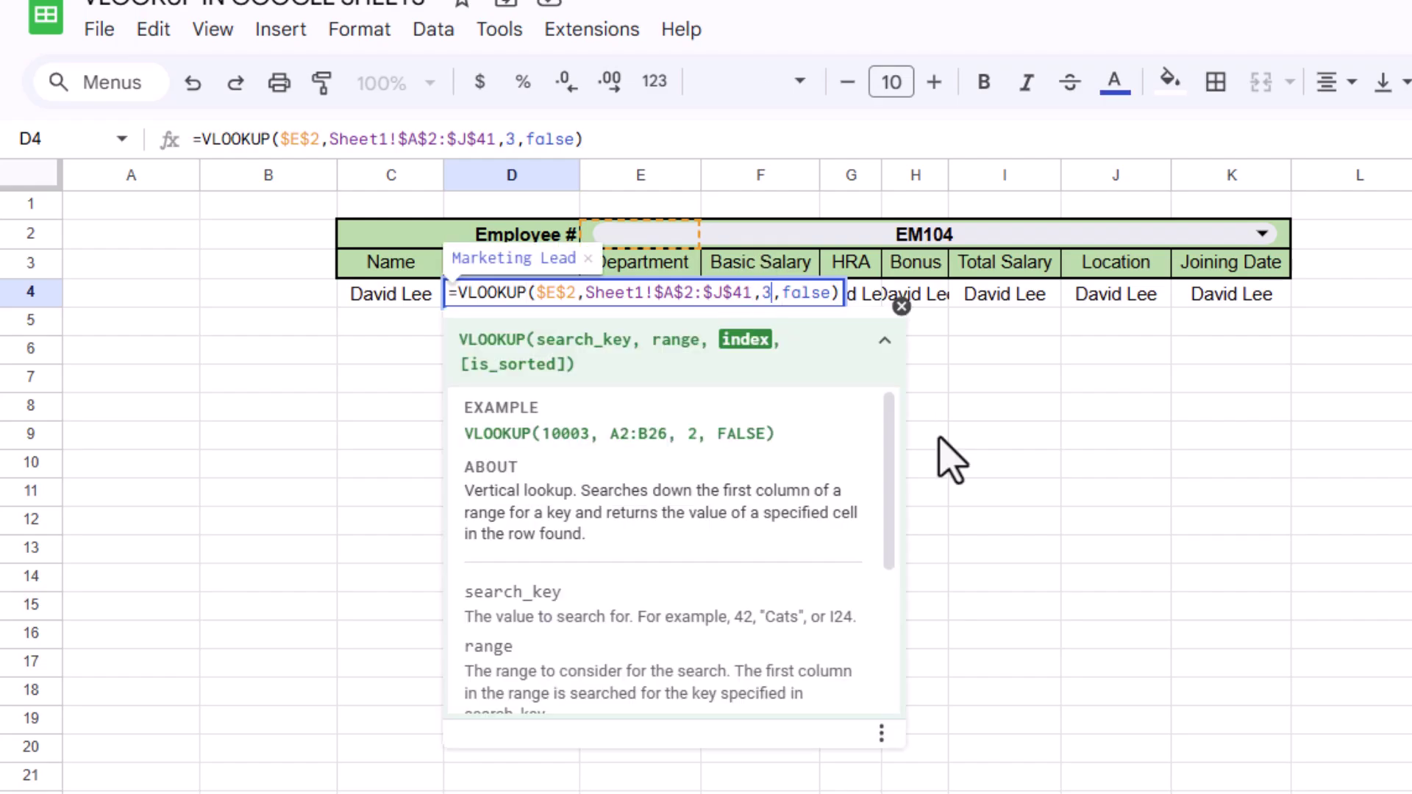
{"action": "key", "text": "Return"}
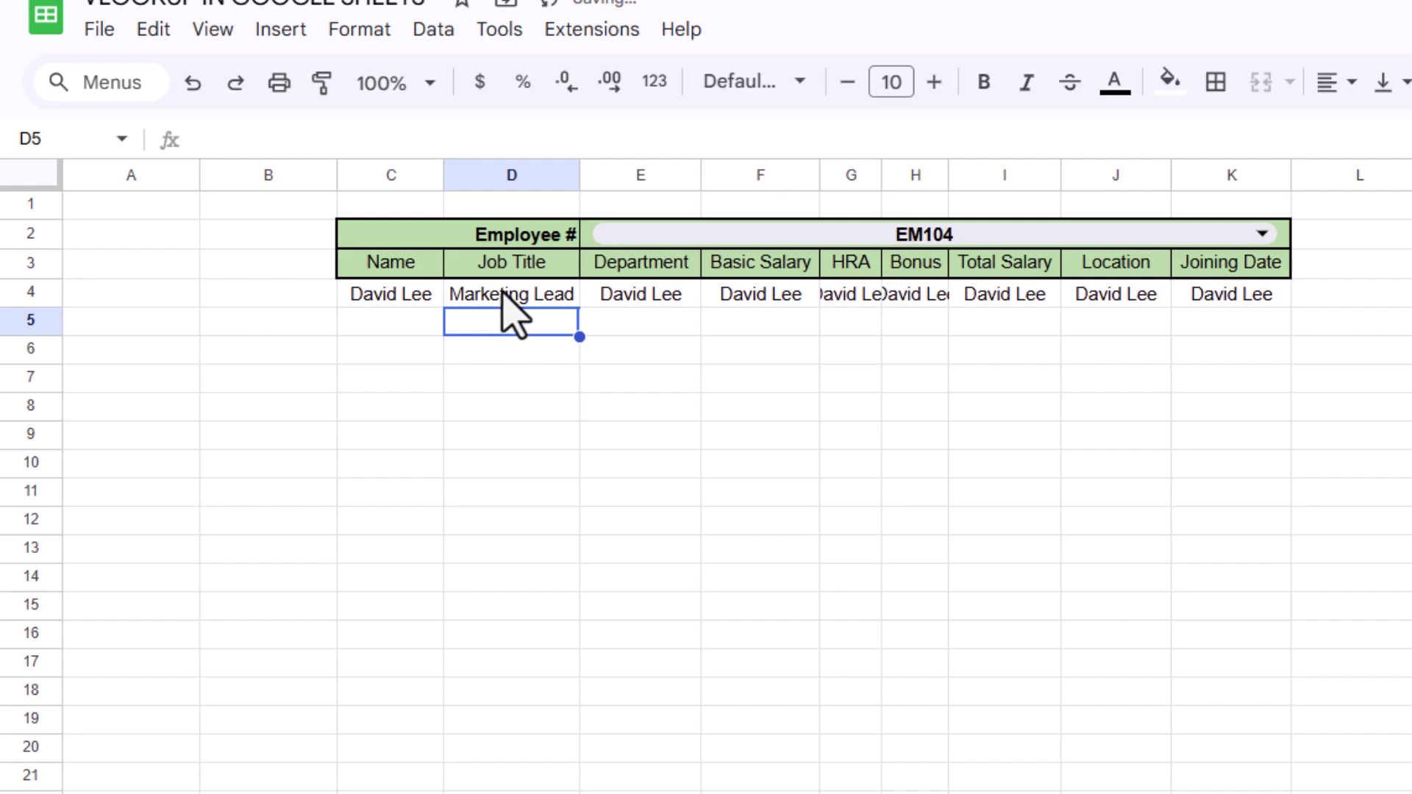
{"action": "left_click", "coordinate": [502, 292]}
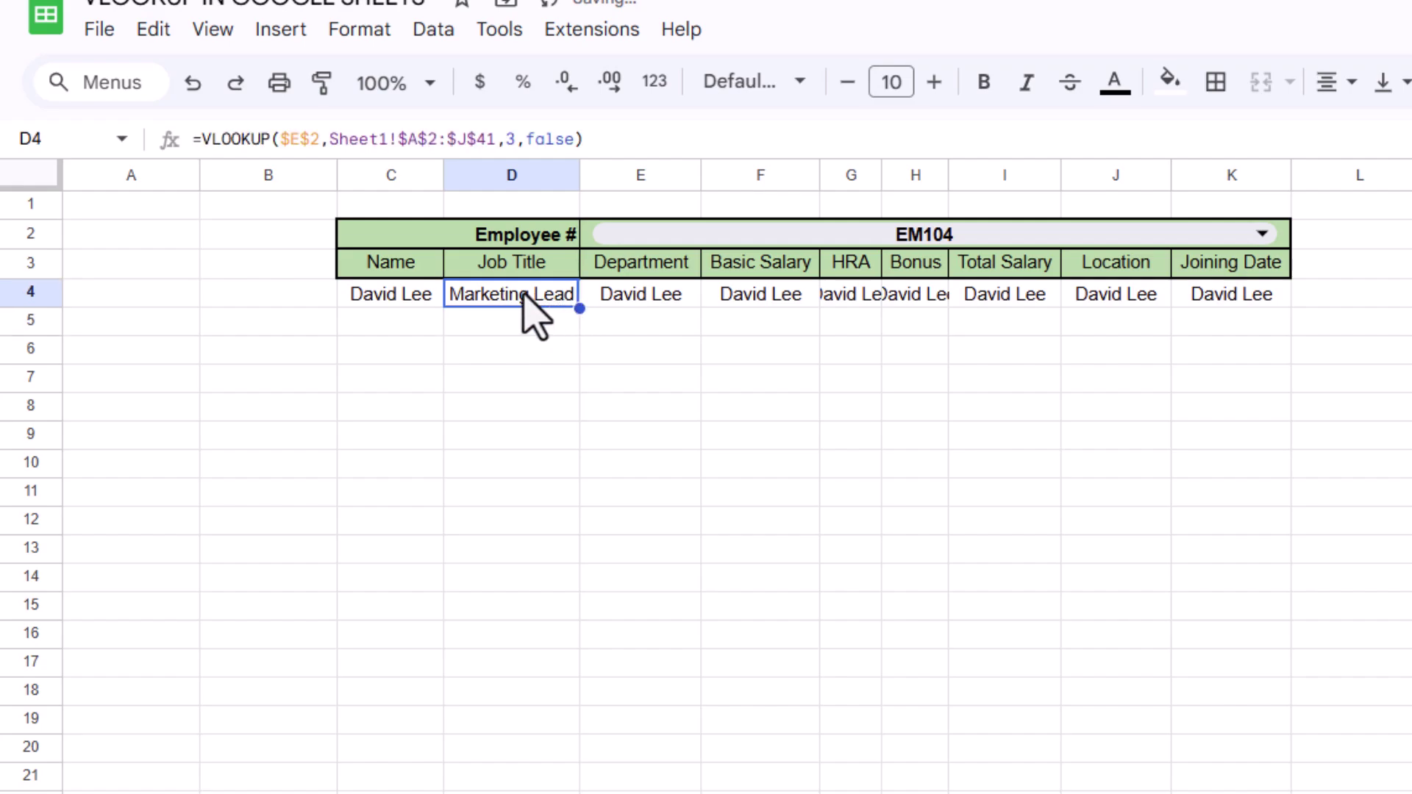
Set the VLOOKUP index in E4 to 4 so it returns the Department
{"action": "left_click", "coordinate": [645, 300]}
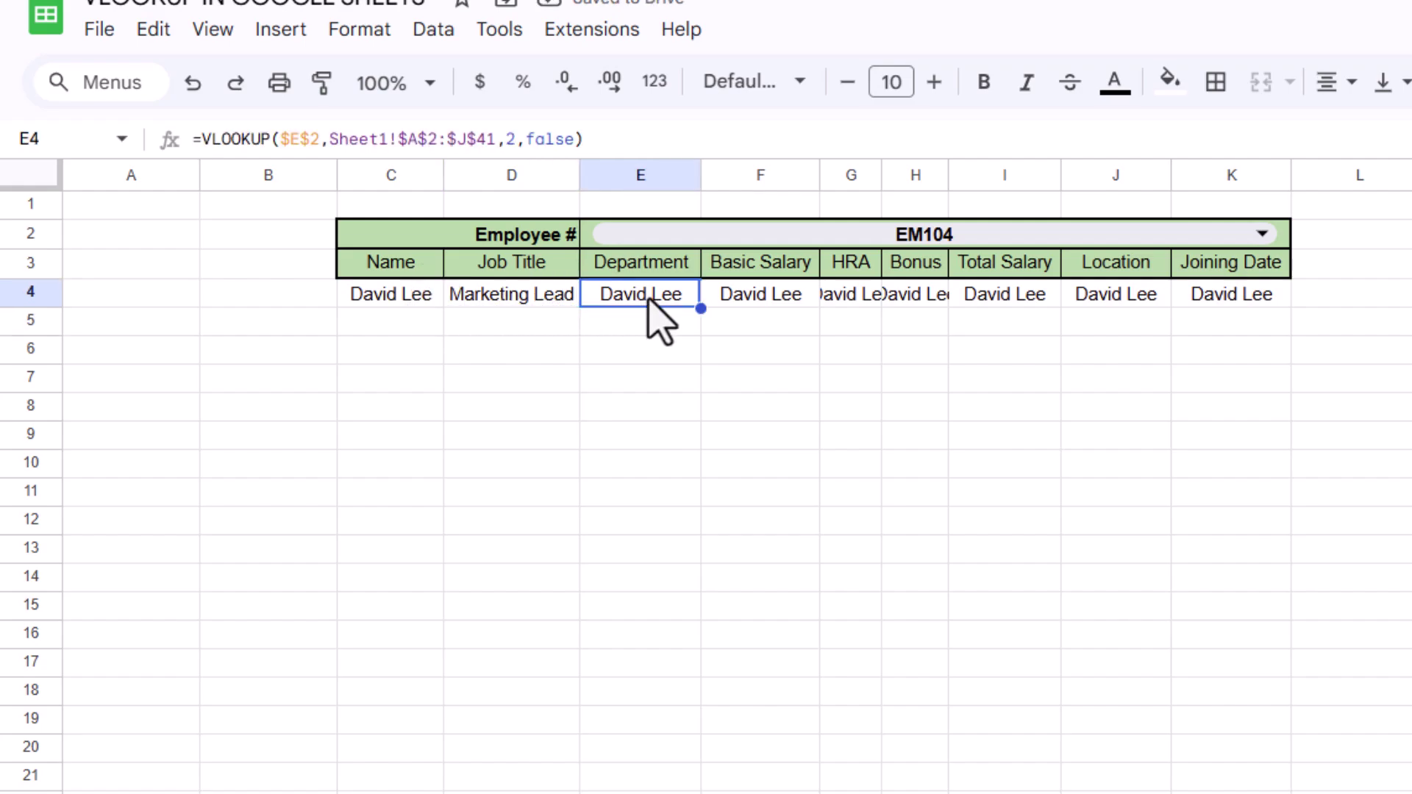
{"action": "left_click", "coordinate": [805, 299]}
{"action": "double_click", "coordinate": [691, 295]}
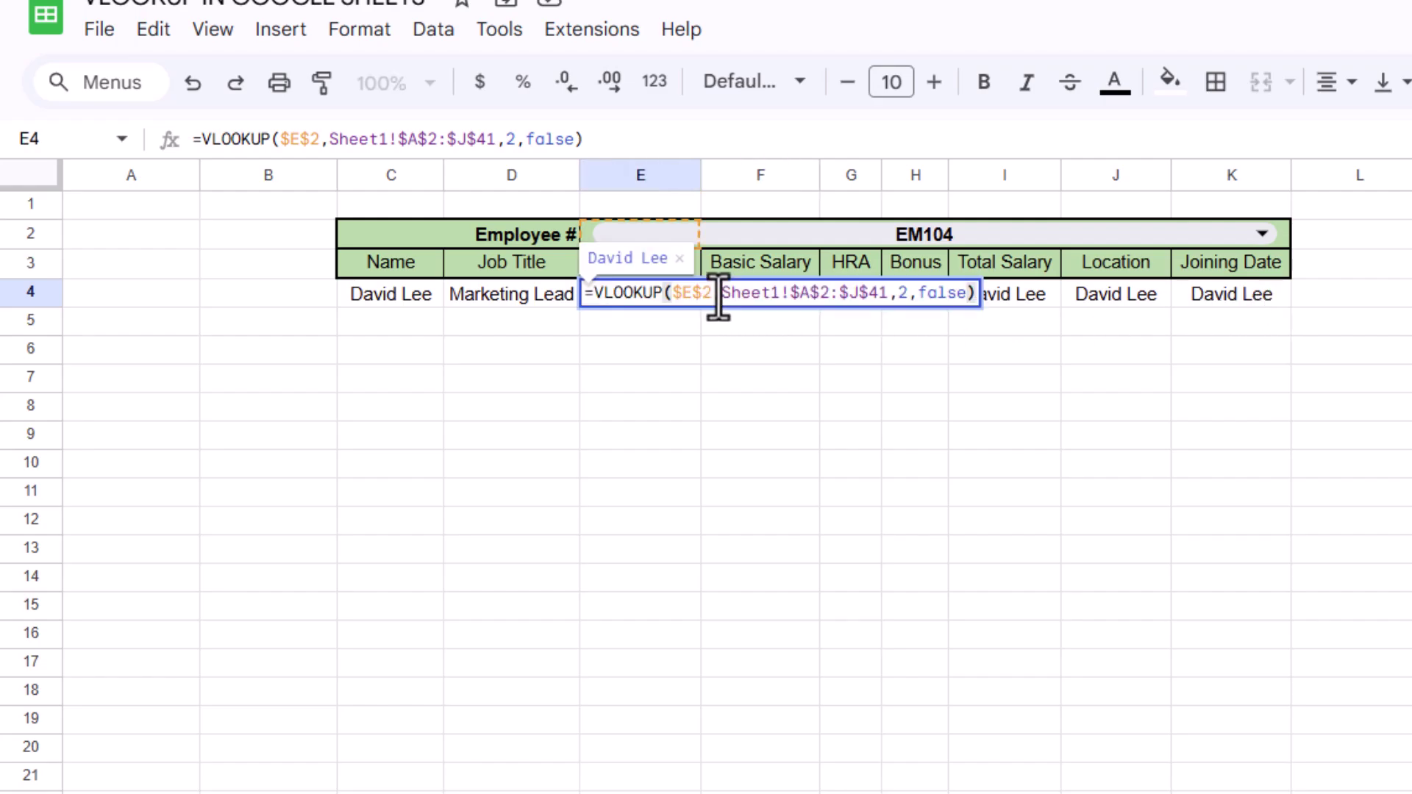
{"action": "double_click", "coordinate": [904, 293]}
{"action": "type", "text": "4"}
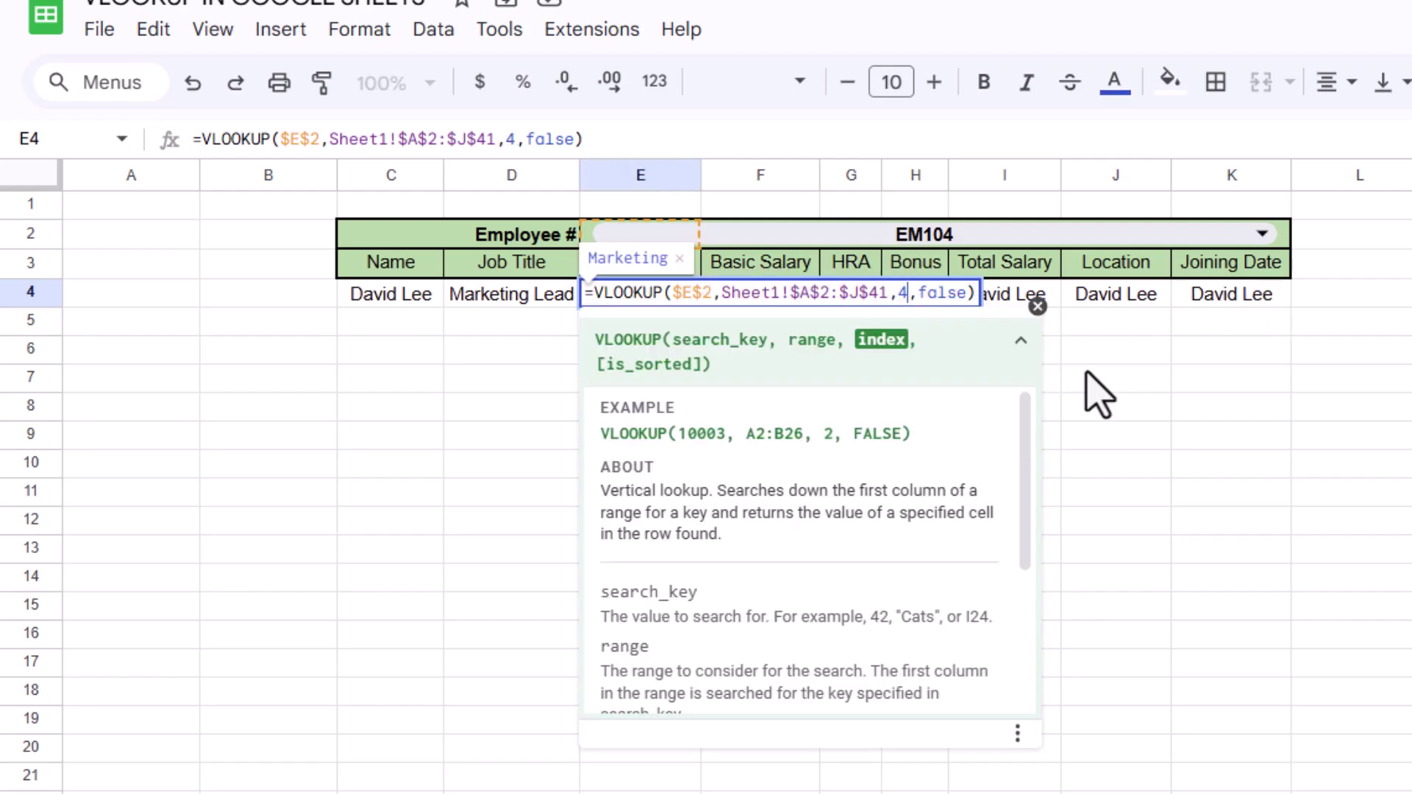
{"action": "key", "text": "Return"}
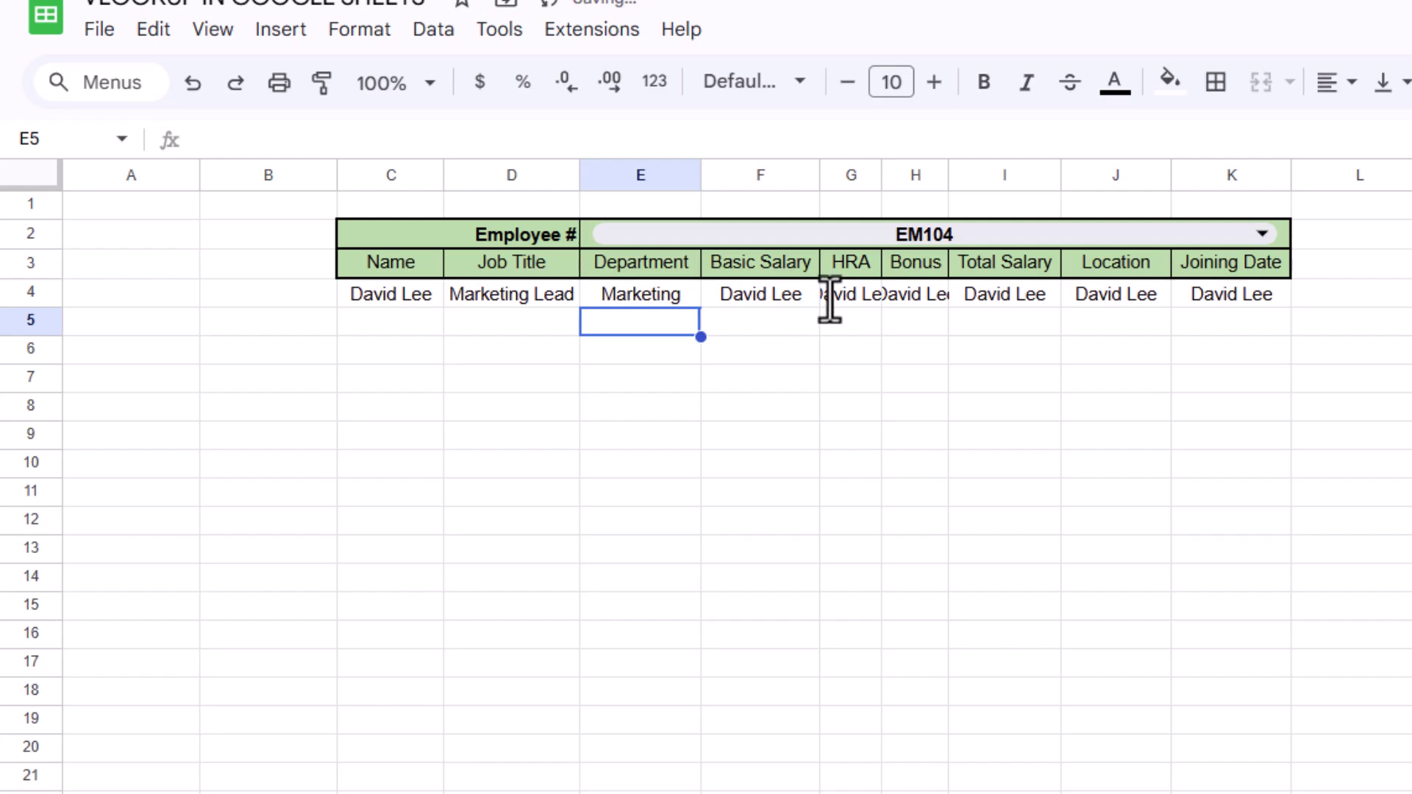
Set the VLOOKUP index in F4 to 5 so it returns the Basic Salary
{"action": "double_click", "coordinate": [790, 295]}
{"action": "double_click", "coordinate": [1023, 293]}
{"action": "type", "text": "5,false)"}
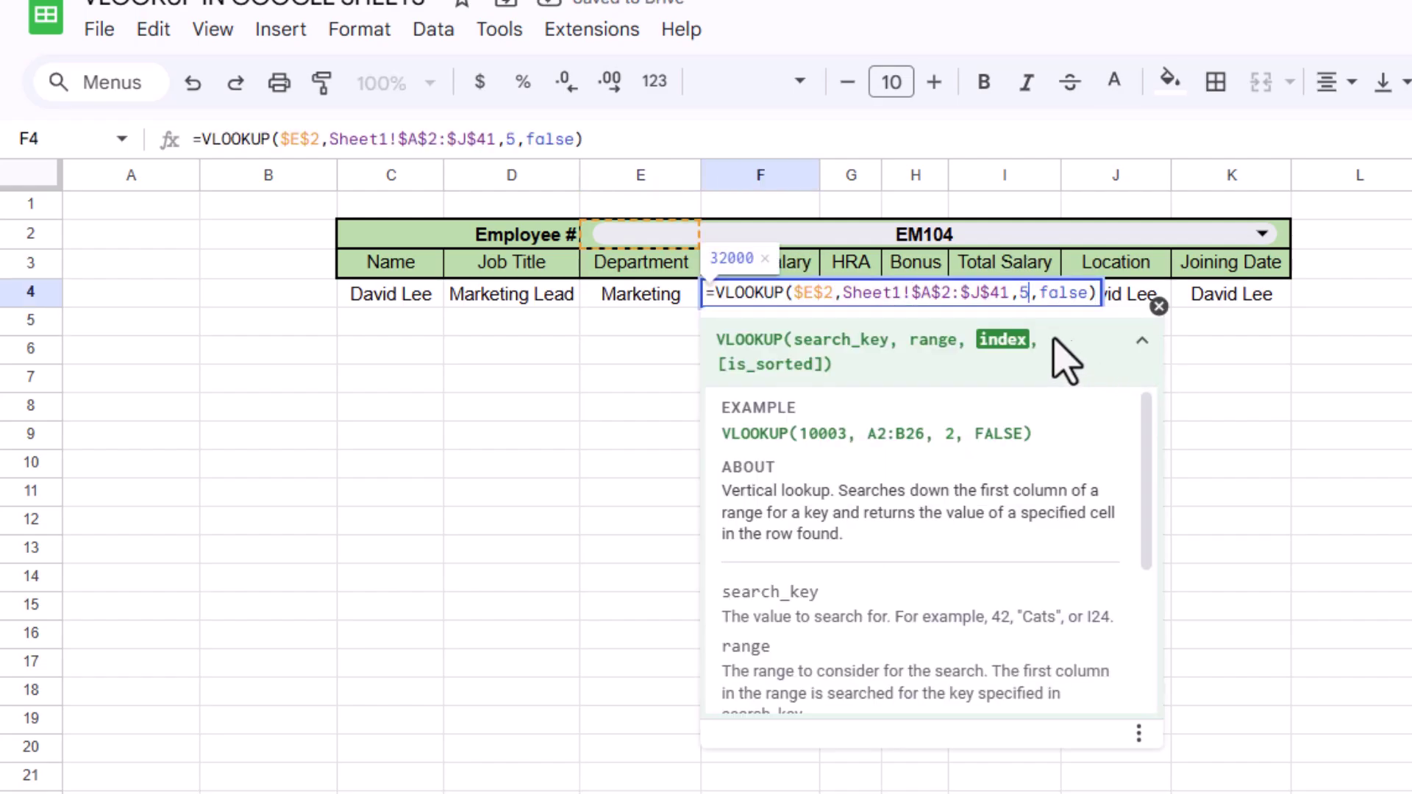
{"action": "key", "text": "Return"}
Set the VLOOKUP index in G4 to 6 so it returns the HRA
{"action": "double_click", "coordinate": [856, 293]}
{"action": "double_click", "coordinate": [1143, 294]}
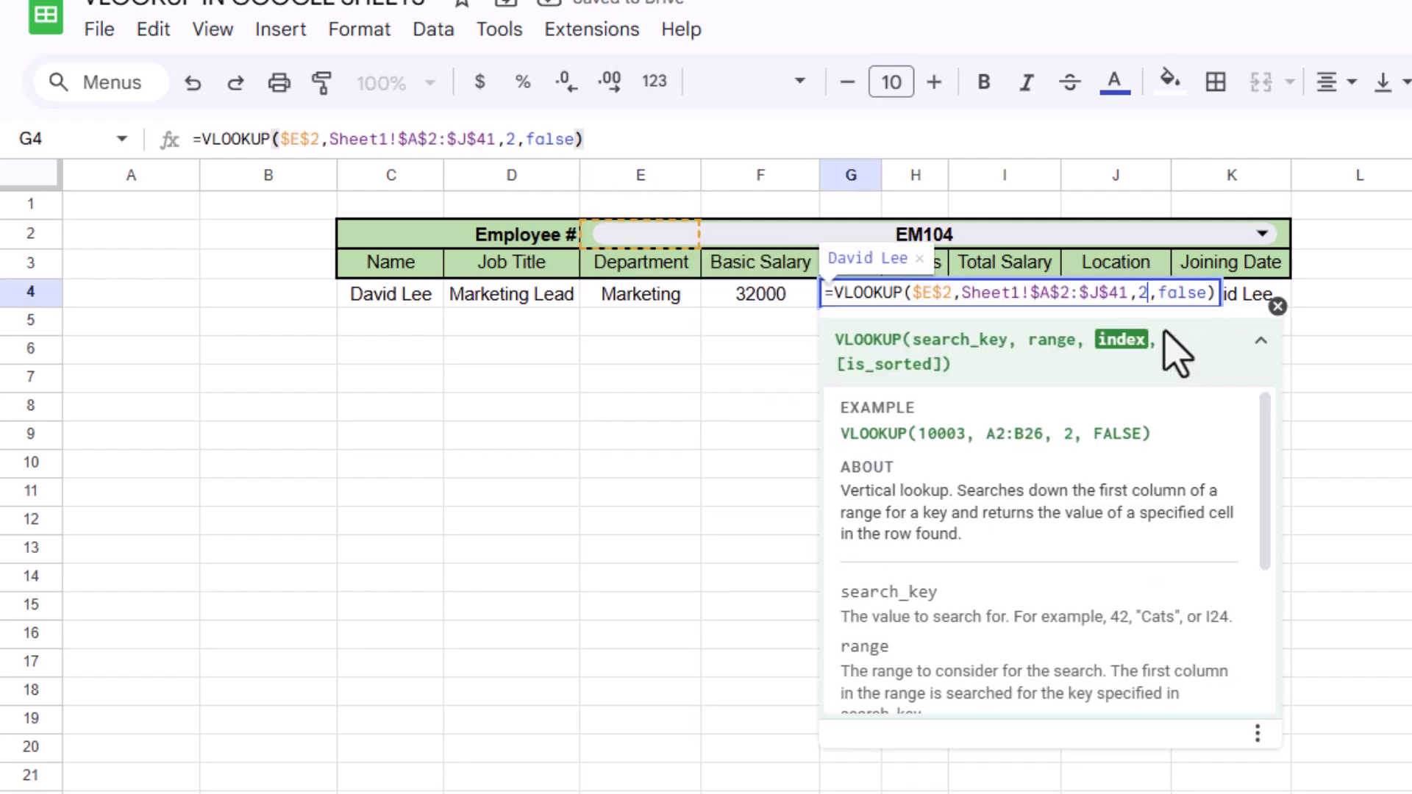
{"action": "type", "text": "6"}
{"action": "key", "text": "Return"}
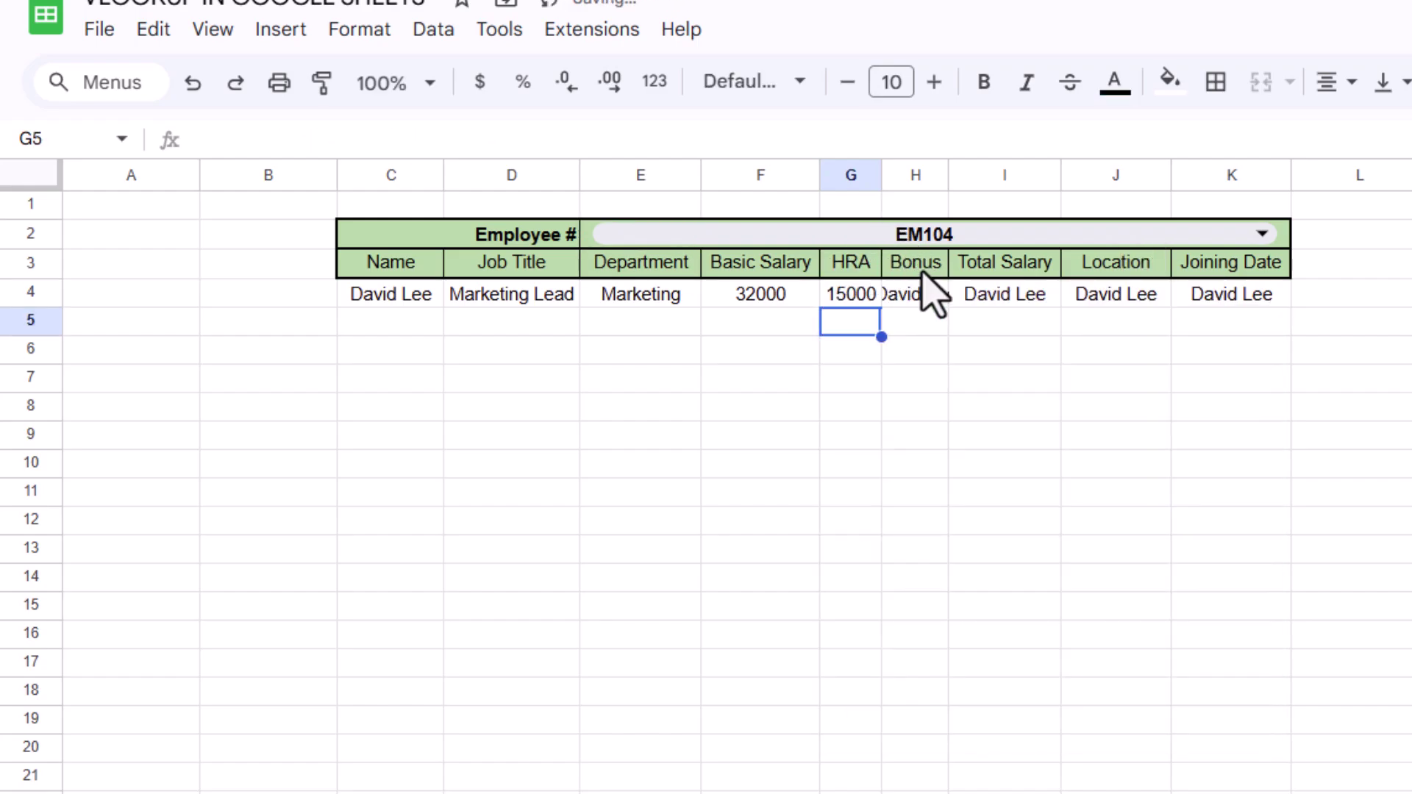
Set the VLOOKUP index in H4 to 7 so it returns the Bonus
{"action": "left_click", "coordinate": [918, 296]}
{"action": "double_click", "coordinate": [919, 296]}
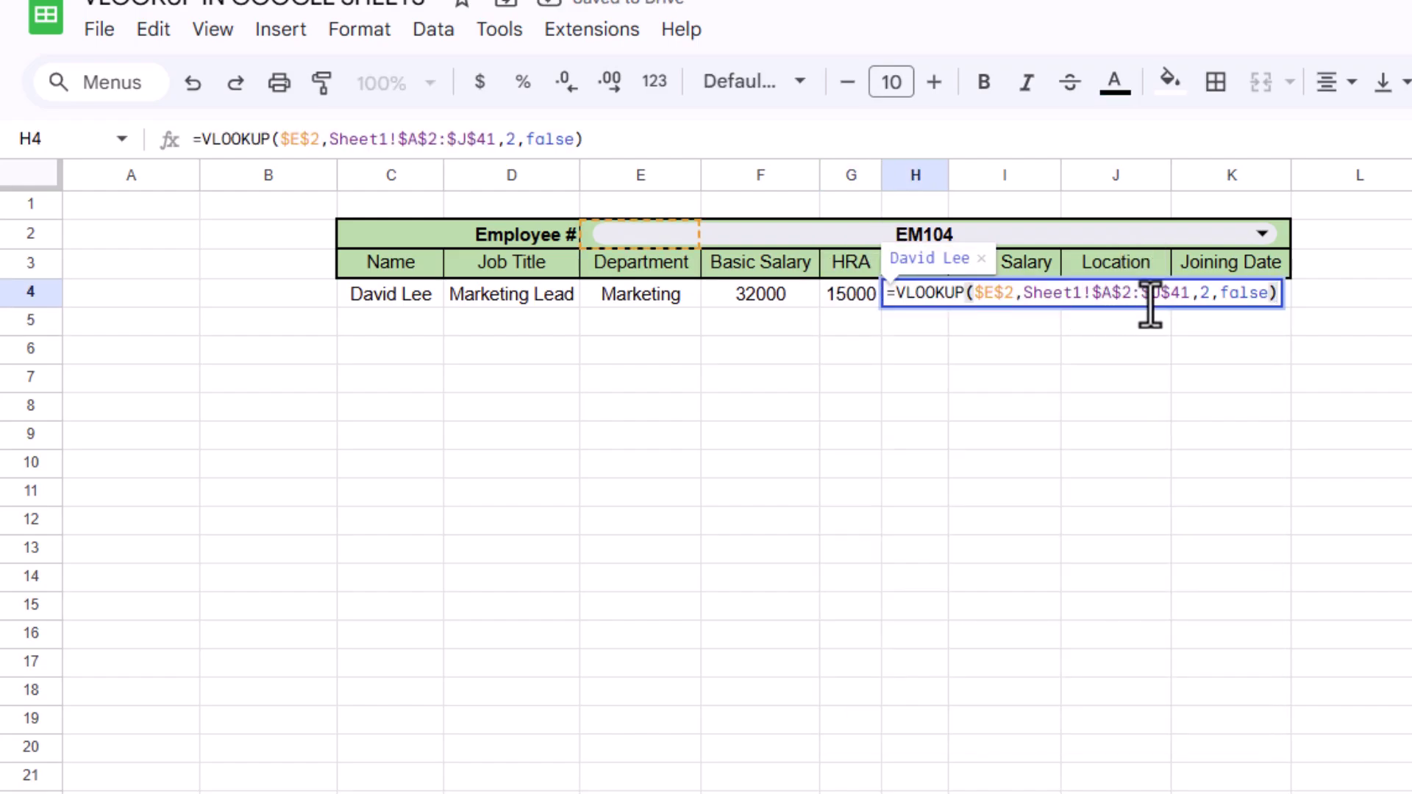
{"action": "double_click", "coordinate": [1204, 294]}
{"action": "type", "text": "7"}
{"action": "key", "text": "Return"}
Set the VLOOKUP index in I4 to 8 so it returns the Total Salary
{"action": "left_click", "coordinate": [1035, 298]}
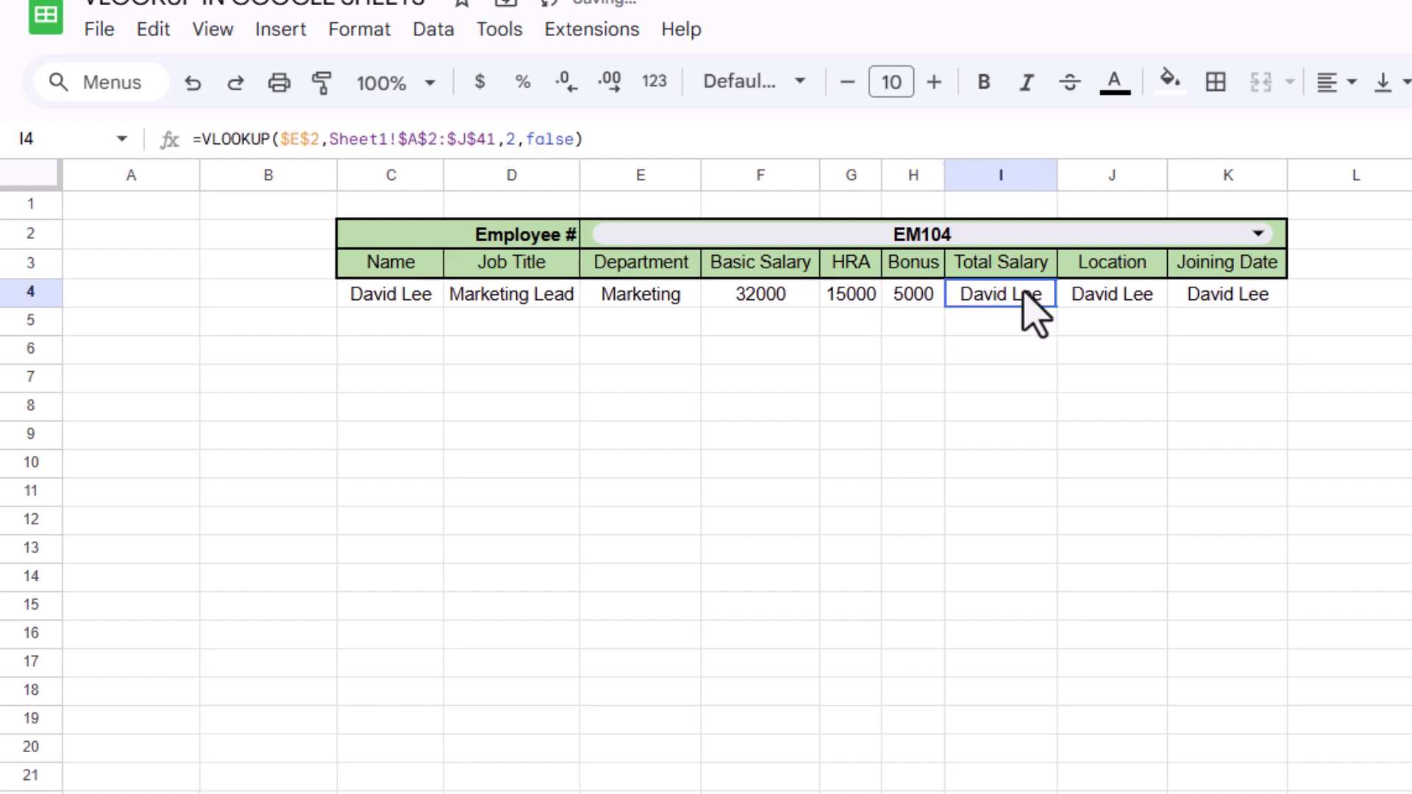
{"action": "double_click", "coordinate": [1061, 300]}
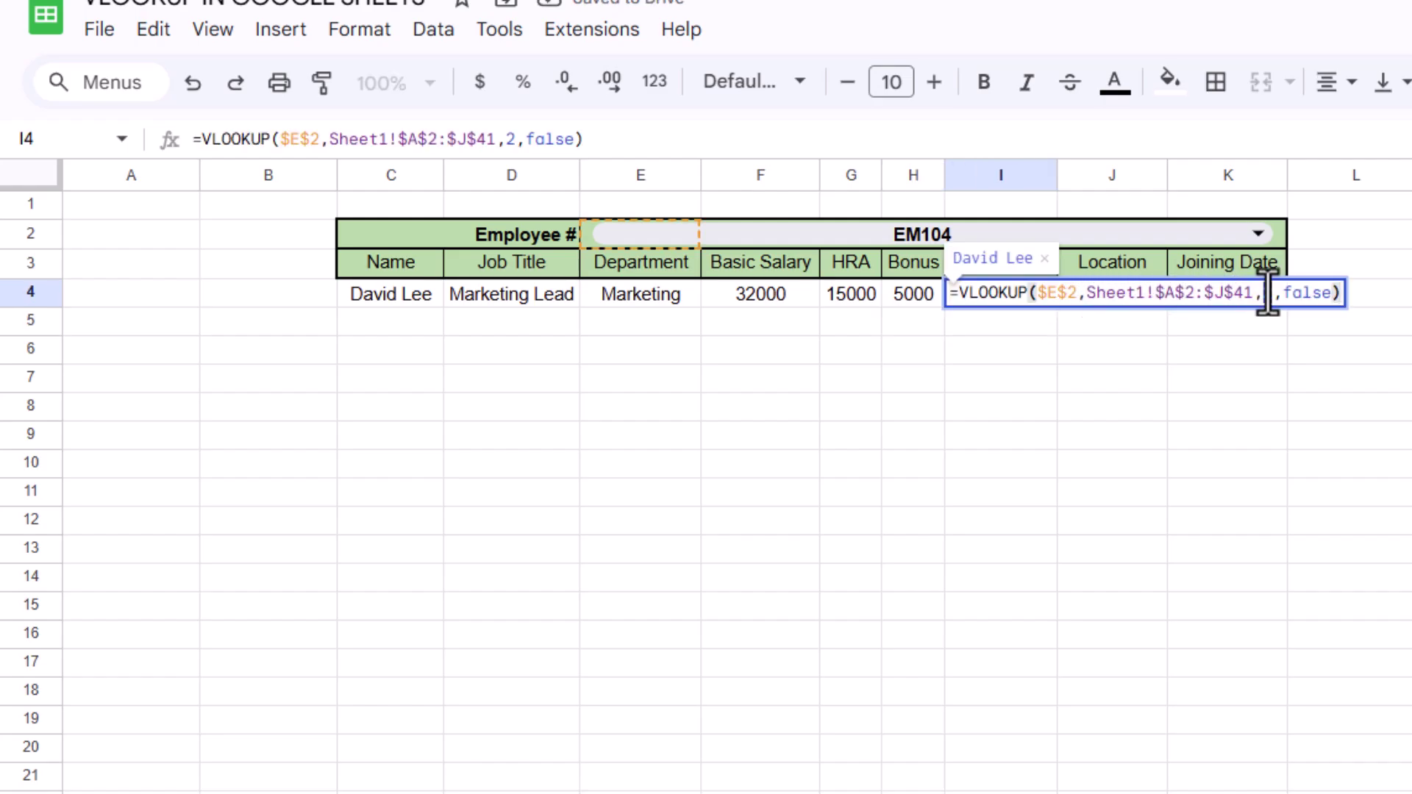
{"action": "type", "text": "8"}
{"action": "key", "text": "Return"}
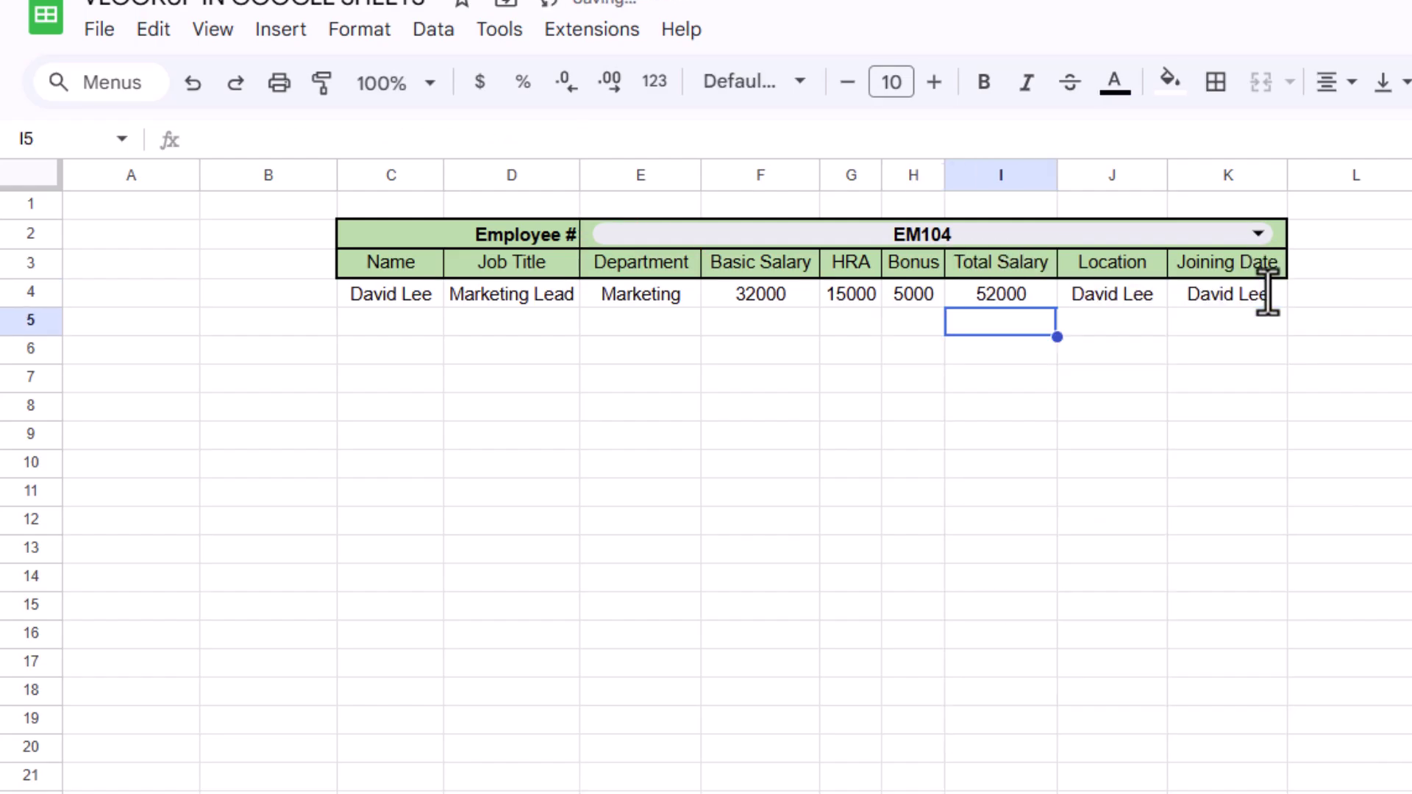
Set the VLOOKUP index in J4 to 9 so it returns the Location
{"action": "left_click", "coordinate": [1137, 298]}
{"action": "double_click", "coordinate": [1142, 298]}
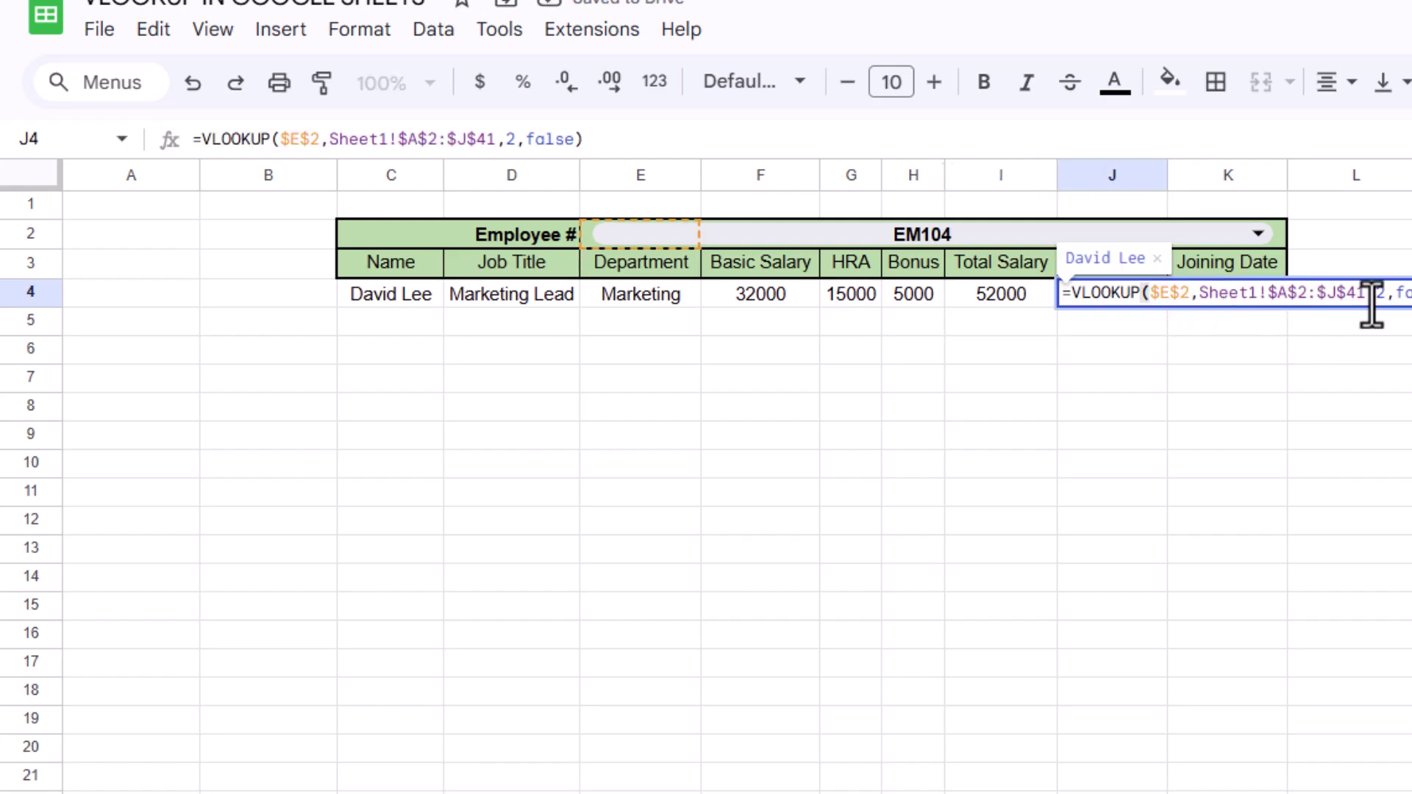
{"action": "left_click_drag", "start_coordinate": [1388, 294], "coordinate": [1373, 294]}
{"action": "type", "text": "9"}
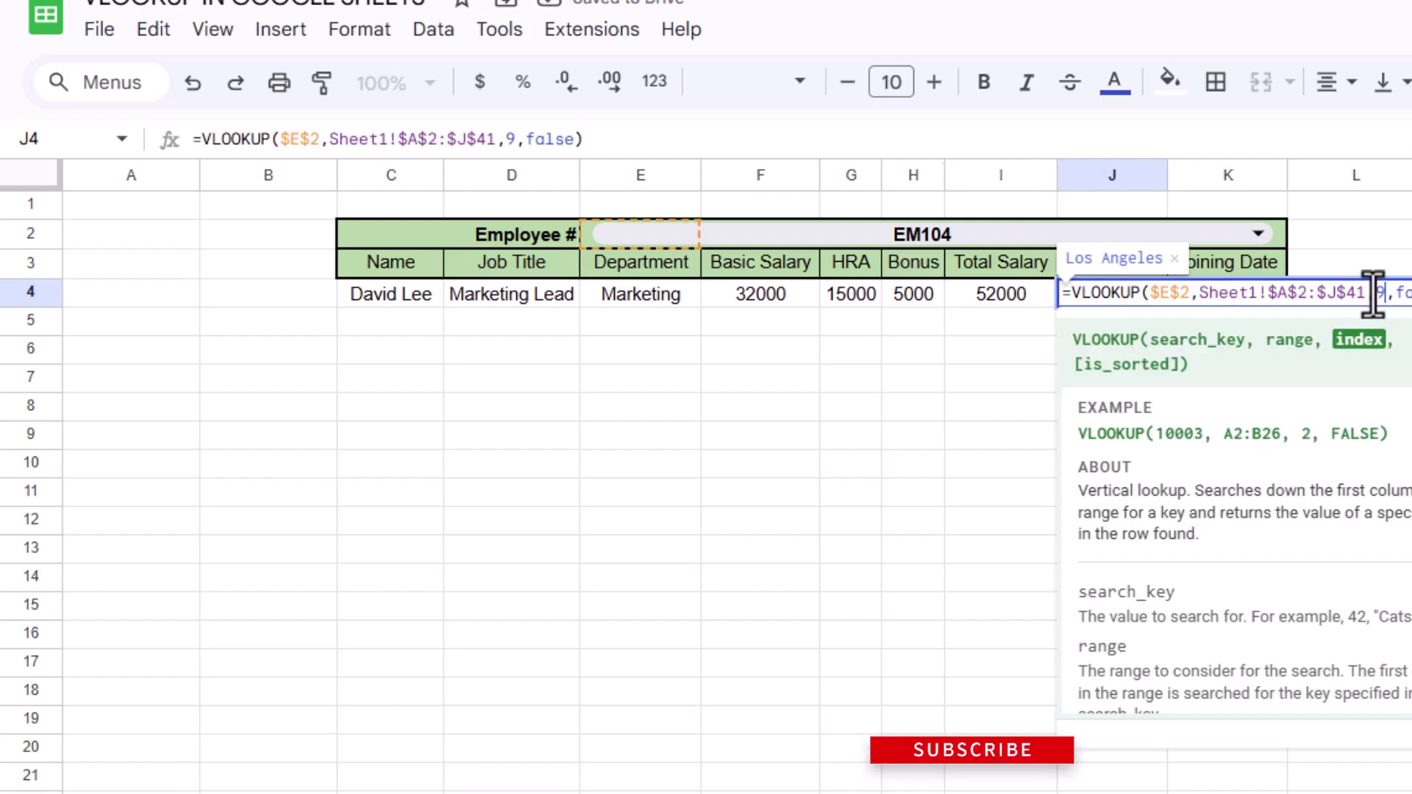
{"action": "key", "text": "Tab"}
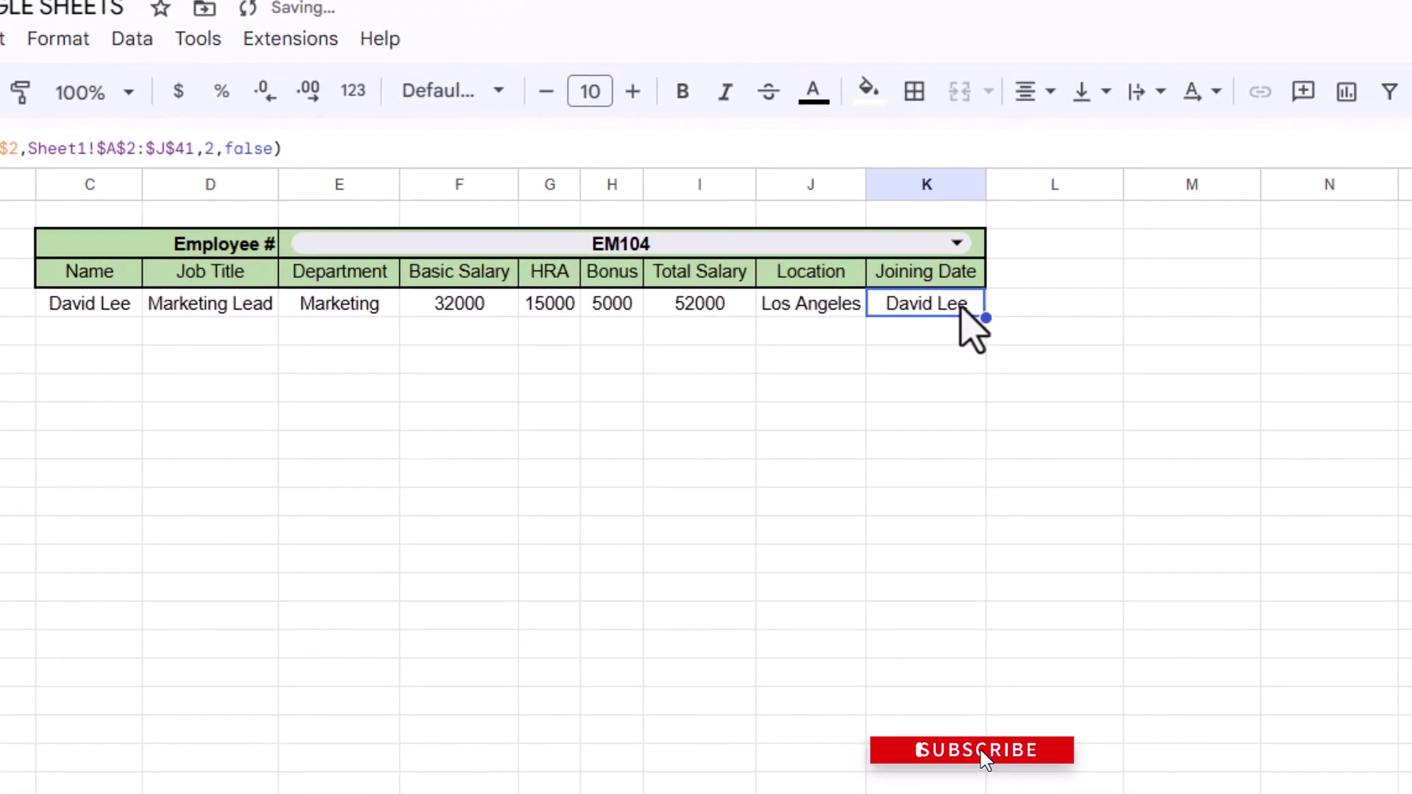
Set the VLOOKUP index in K4 to 10 so it returns the Joining Date, and review the completed lookup row
{"action": "double_click", "coordinate": [960, 307]}
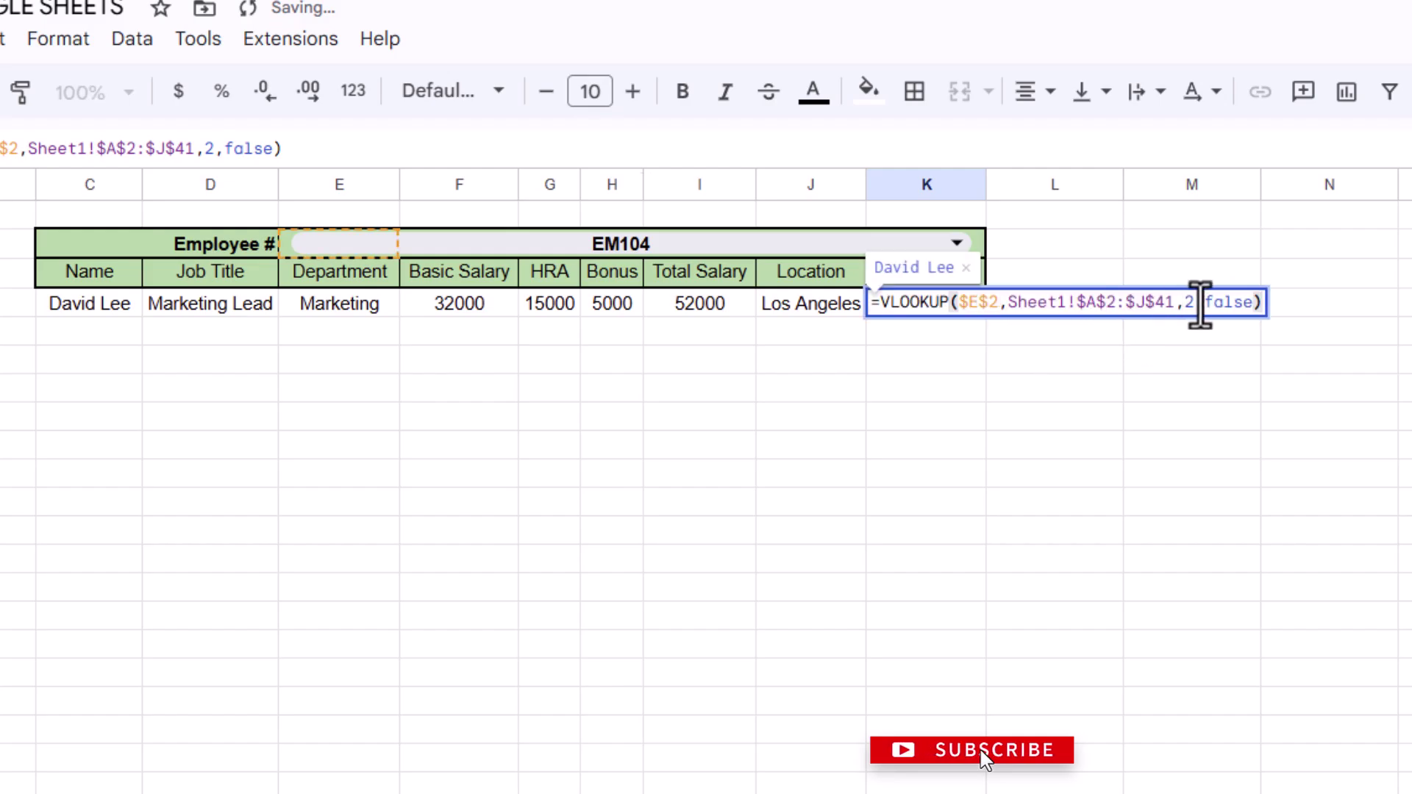
{"action": "left_click_drag", "start_coordinate": [1195, 303], "coordinate": [1190, 303]}
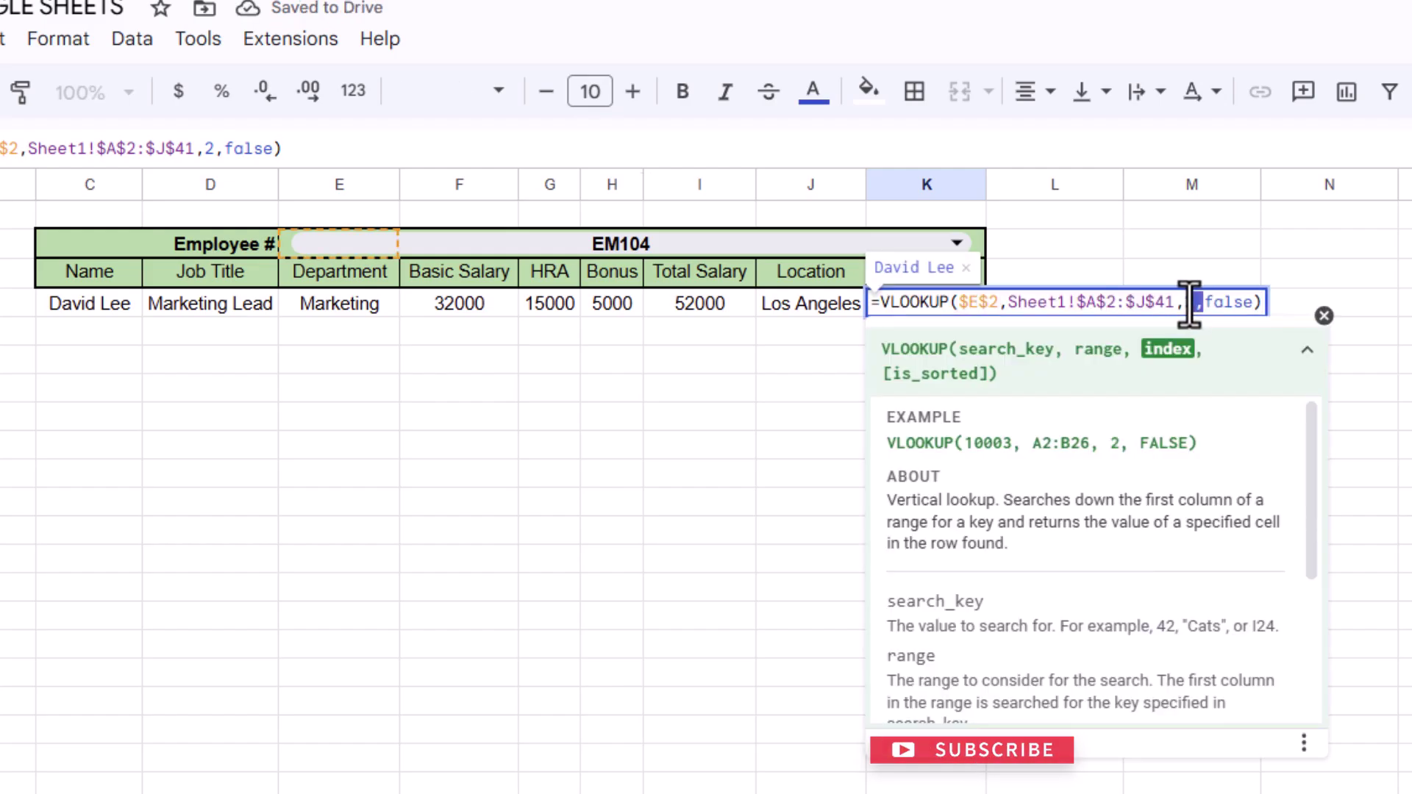
{"action": "type", "text": "10"}
{"action": "key", "text": "Return"}
{"action": "left_click", "coordinate": [924, 309]}
{"action": "left_click_drag", "start_coordinate": [110, 329], "coordinate": [909, 345]}
{"action": "left_click", "coordinate": [911, 360]}
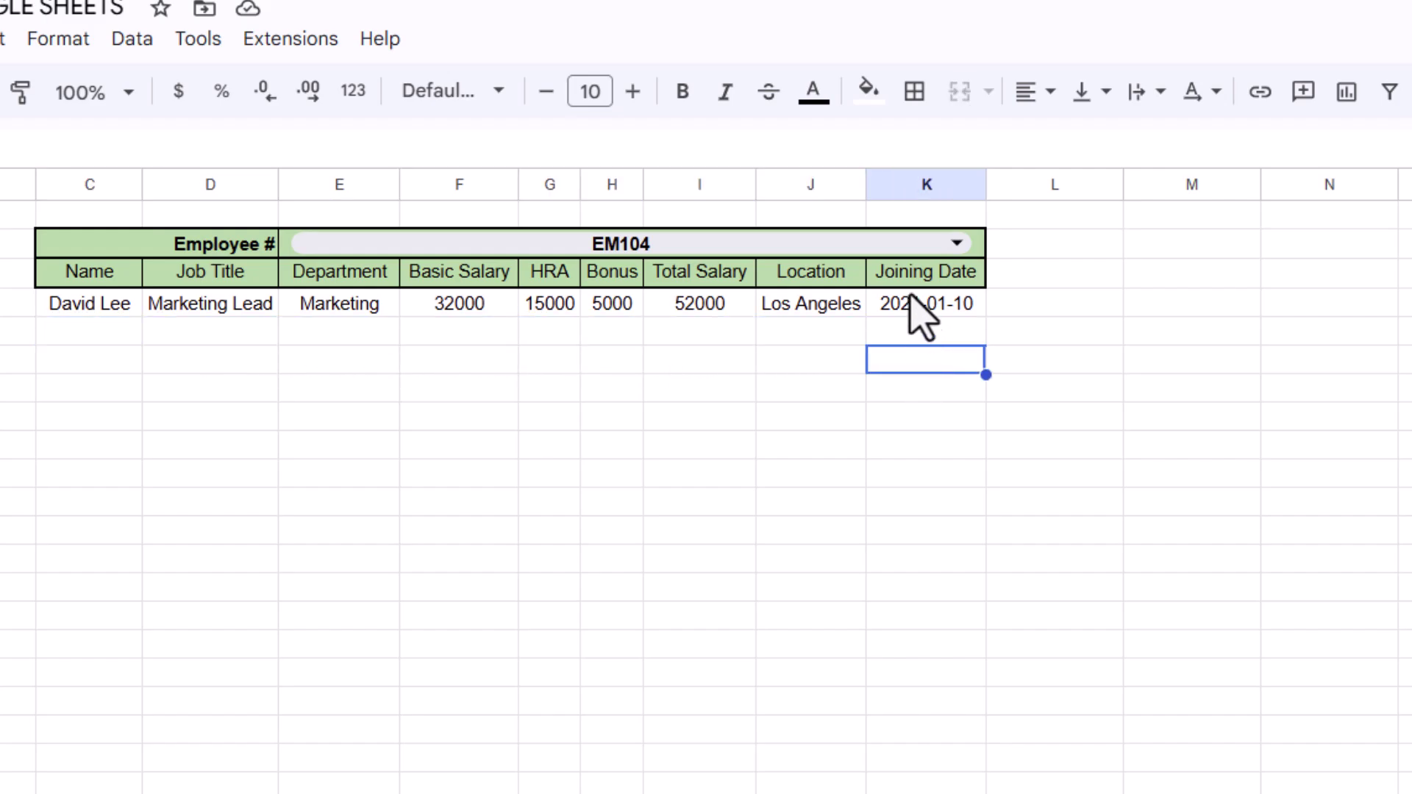
Choose EM110 as the Employee # in E2 and check the details returned across row 4
{"action": "left_click", "coordinate": [956, 249]}
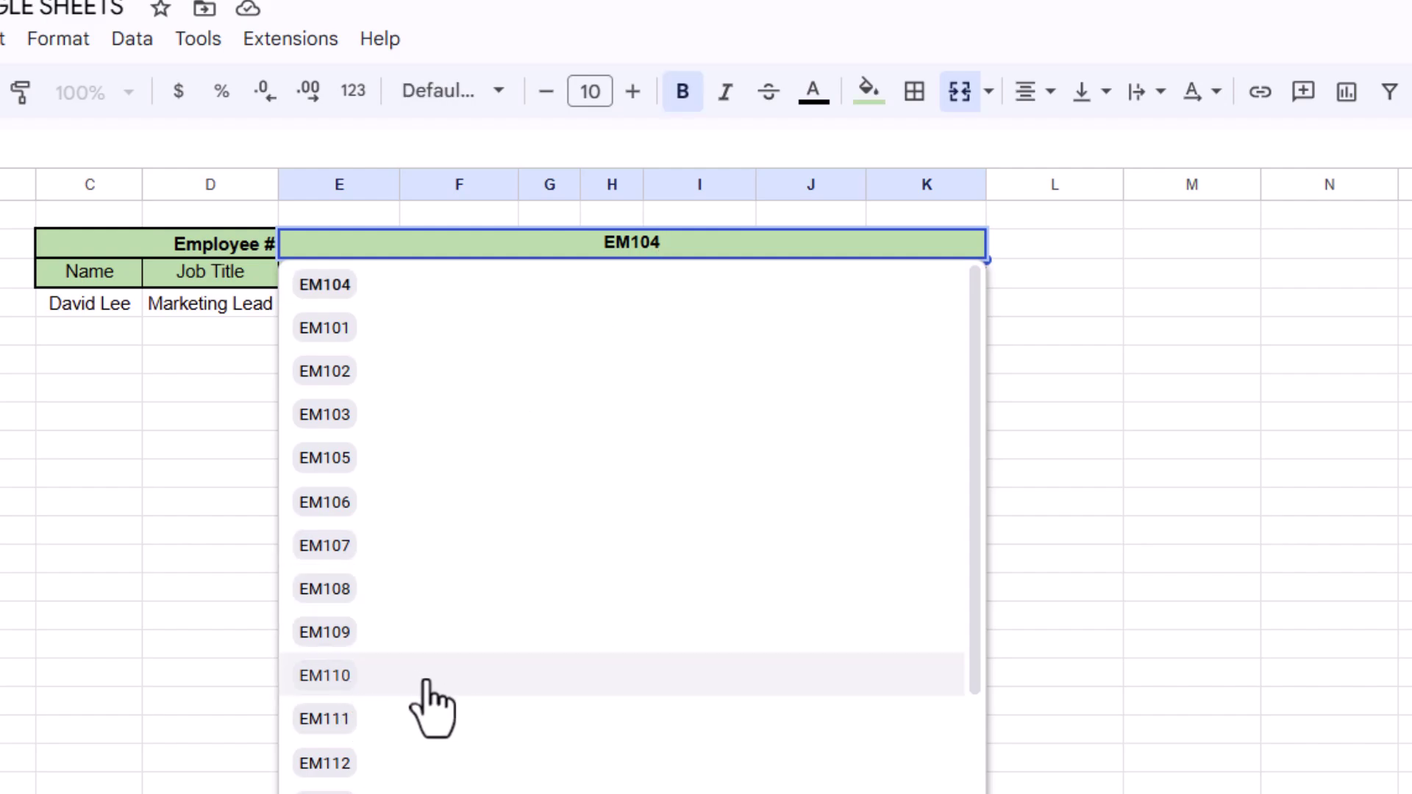
{"action": "left_click", "coordinate": [441, 699]}
{"action": "left_click_drag", "start_coordinate": [74, 334], "coordinate": [903, 343]}
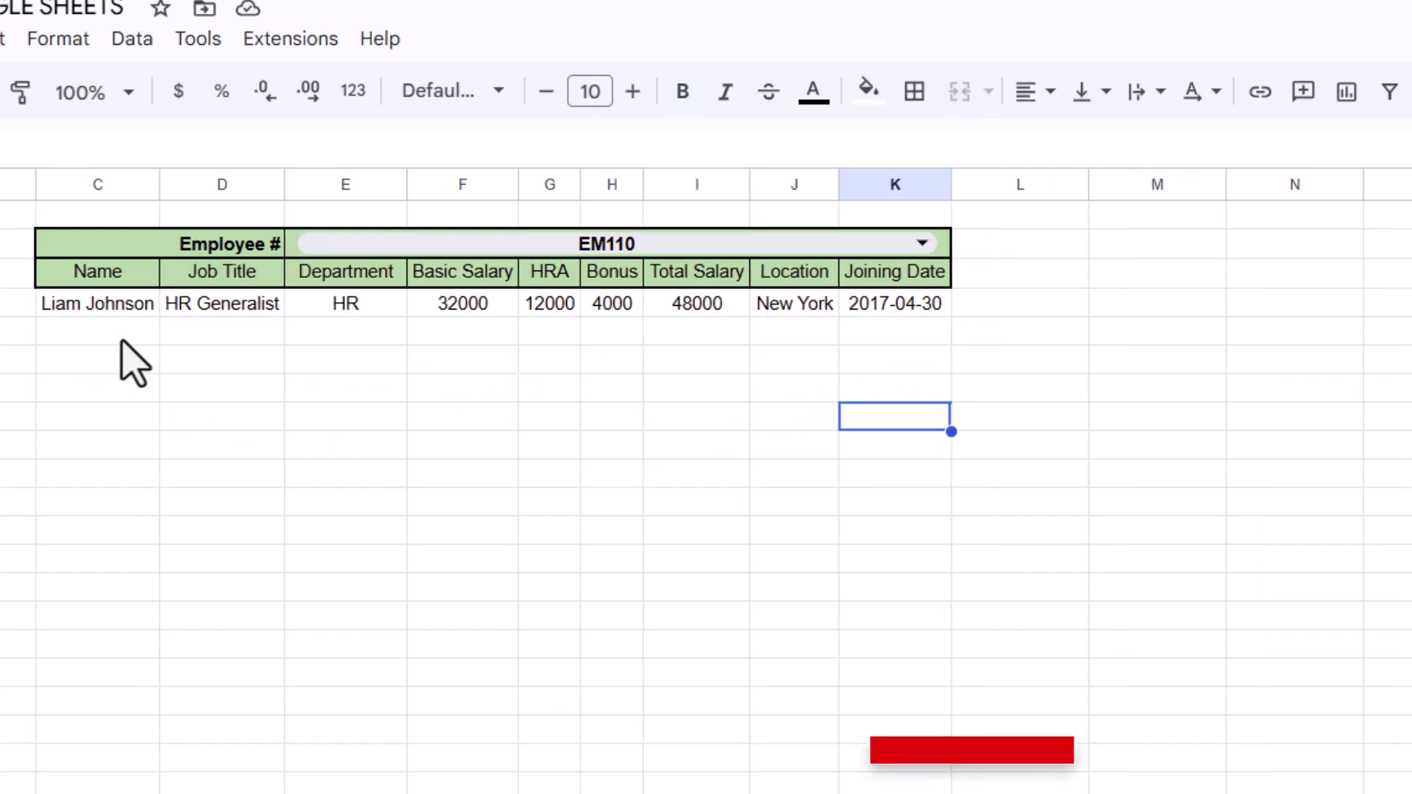
{"action": "left_click", "coordinate": [111, 309]}
{"action": "left_click_drag", "start_coordinate": [524, 336], "coordinate": [882, 343]}
{"action": "left_click", "coordinate": [866, 414]}
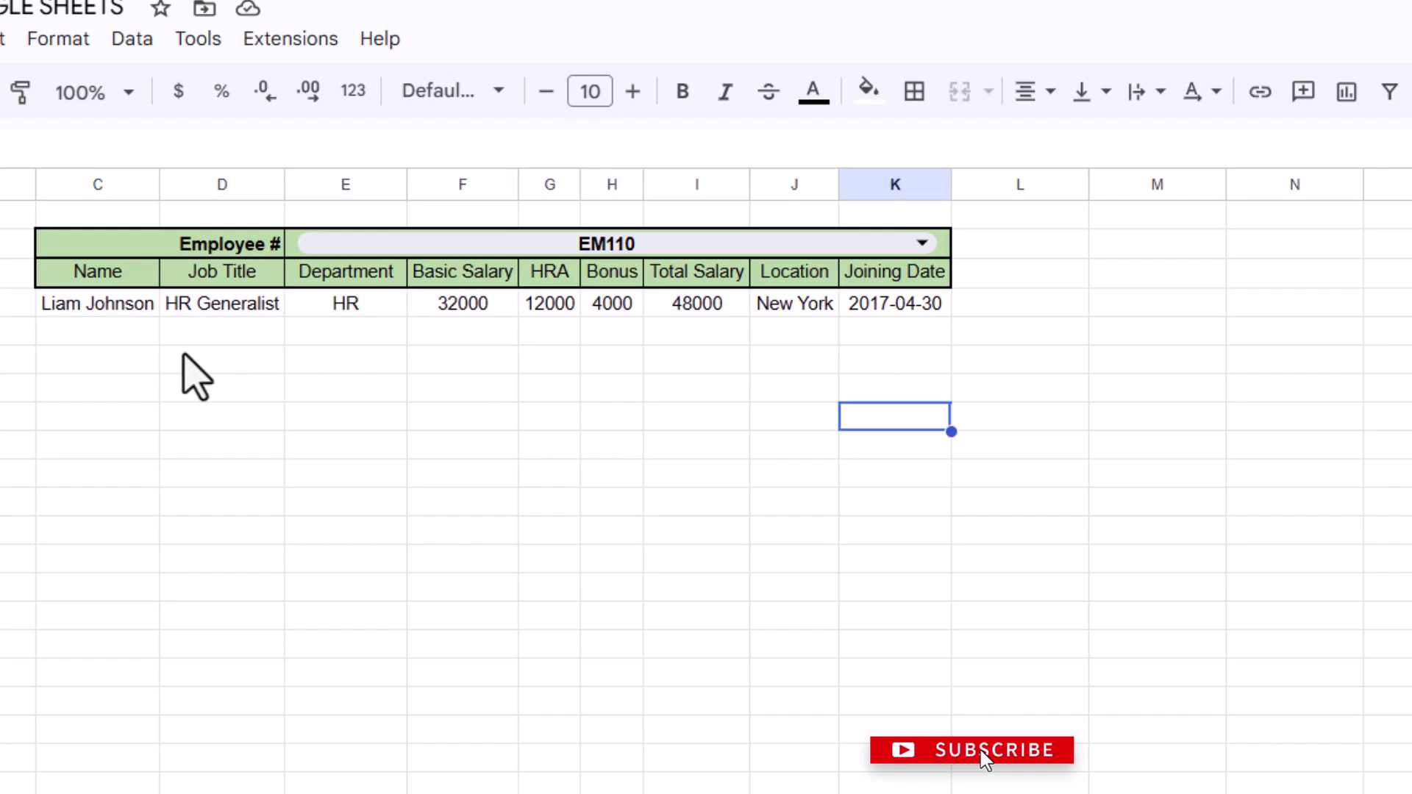
{"action": "left_click", "coordinate": [111, 313]}
{"action": "left_click_drag", "start_coordinate": [103, 303], "coordinate": [677, 438]}
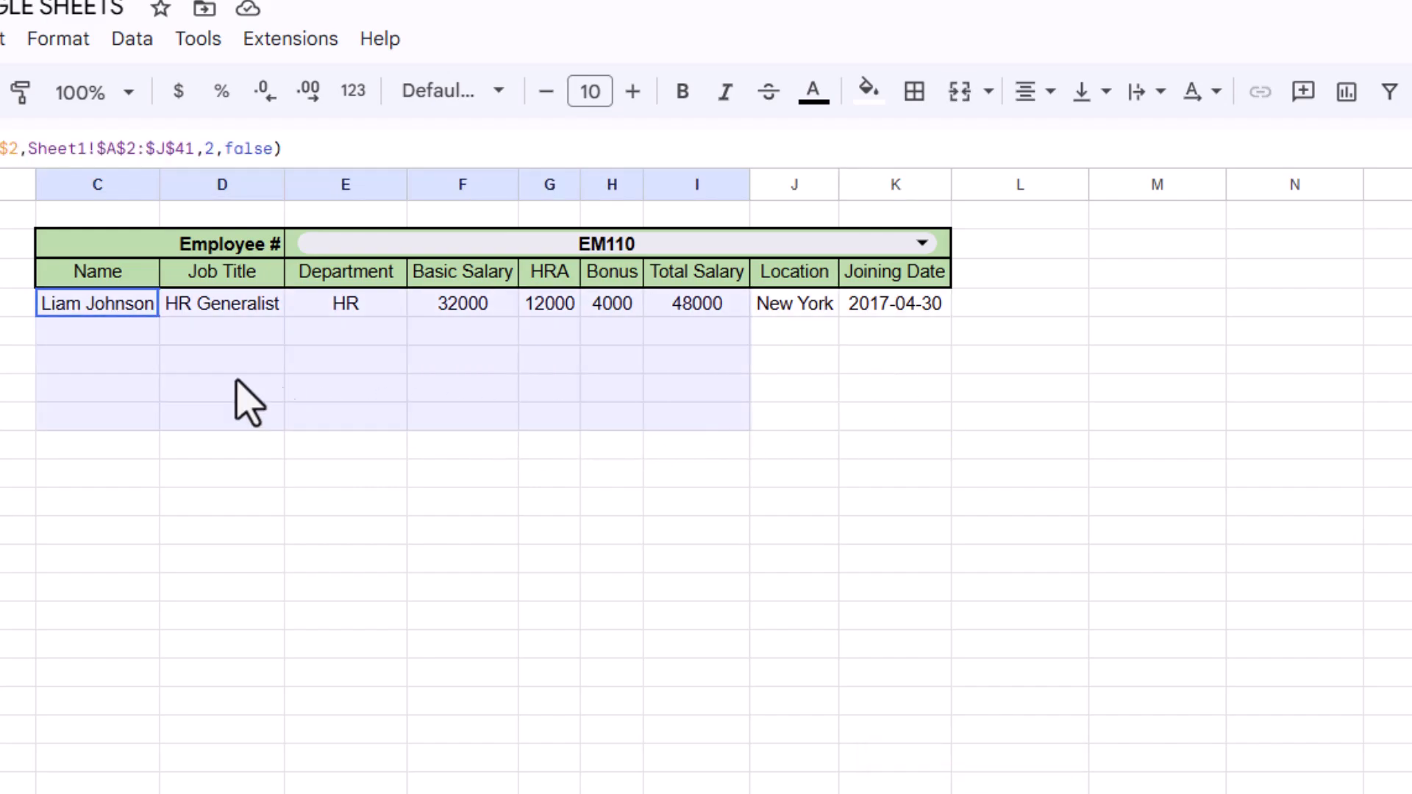